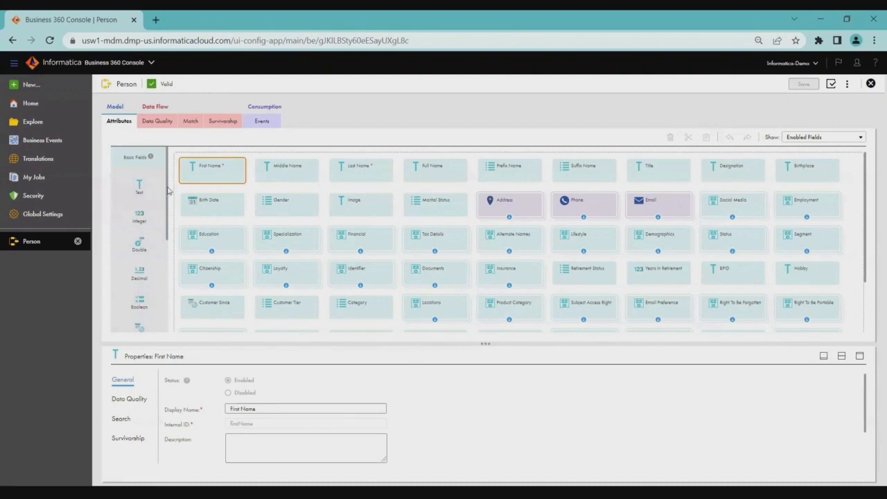
Review the available basic and smart field types for the Person entity and read both categories' help descriptions.
left_click_drag(169, 187, 174, 294)
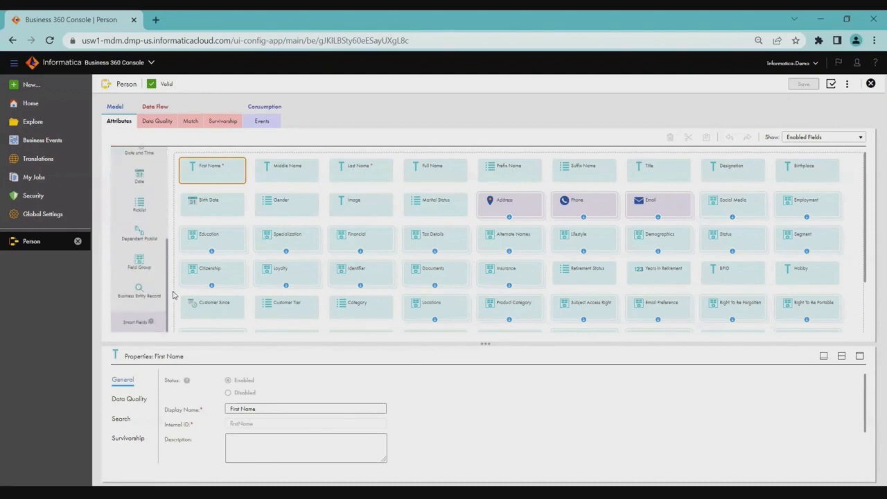
left_click(137, 329)
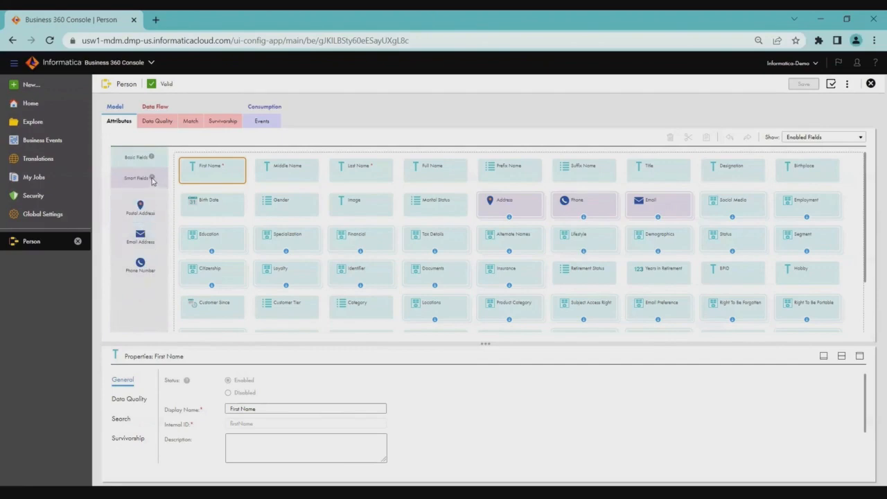
mouse_move(152, 180)
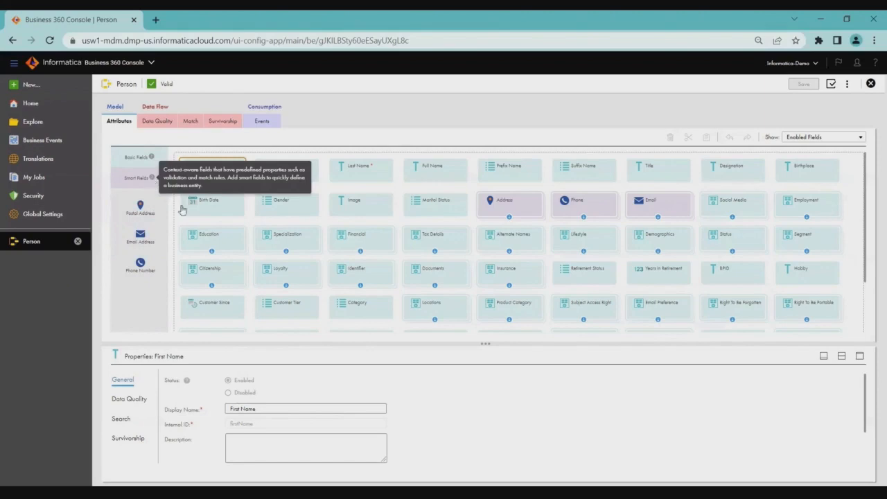
mouse_move(153, 159)
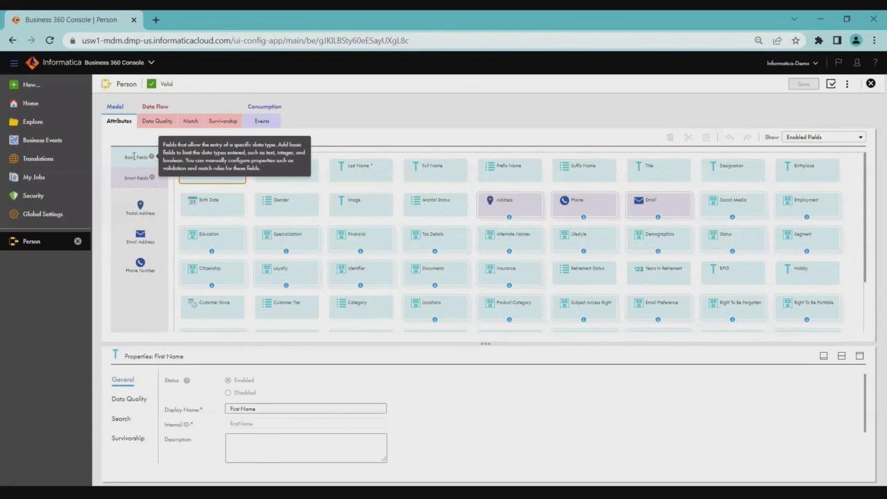
left_click(131, 156)
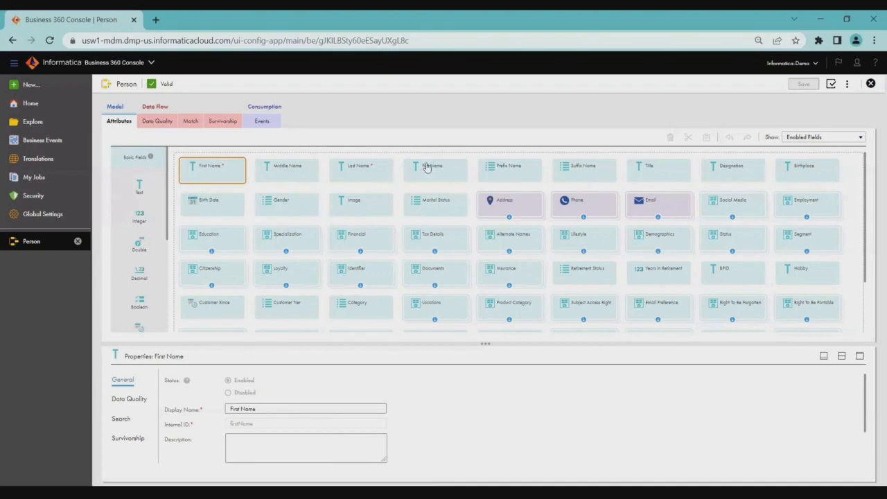
Inspect the general properties of Person attributes, including Address, Phone, Email, Social Media, Employment, Education, Tax Details and Alternate Names.
left_click(499, 210)
left_click(574, 205)
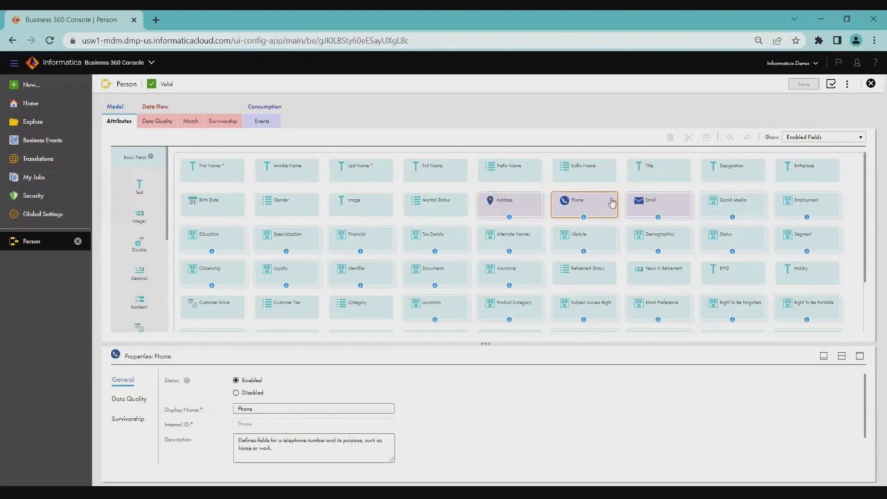
left_click(634, 204)
left_click(712, 201)
left_click(791, 201)
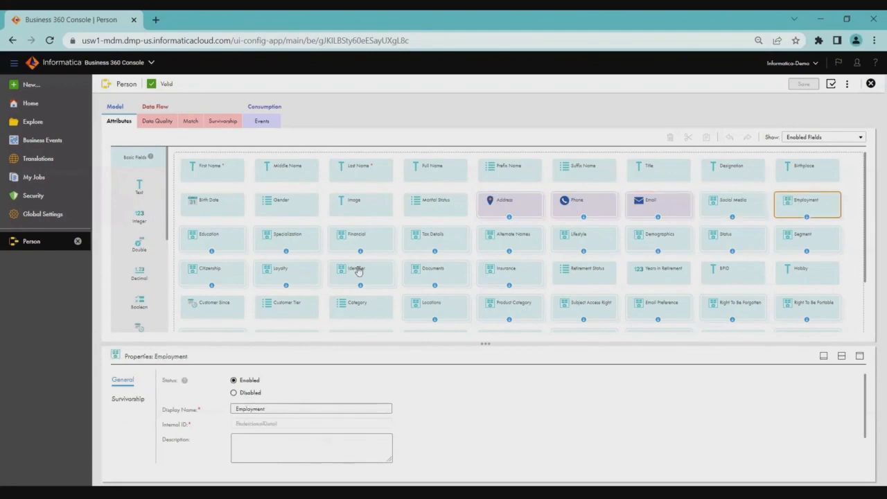
left_click(230, 244)
left_click(413, 241)
left_click(493, 239)
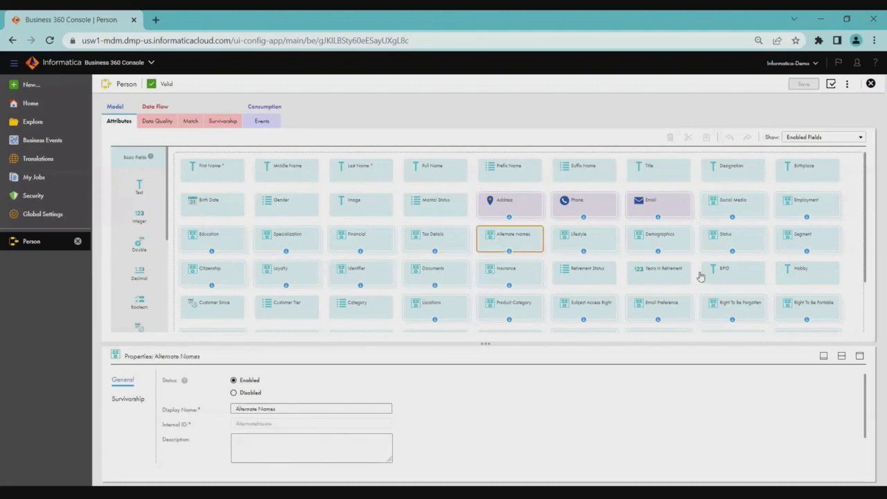
left_click_drag(865, 259, 850, 195)
Expand the Address field, inspect its Address Type, Usage Type and Address Status subfields, and return to all Person attributes.
left_click(509, 218)
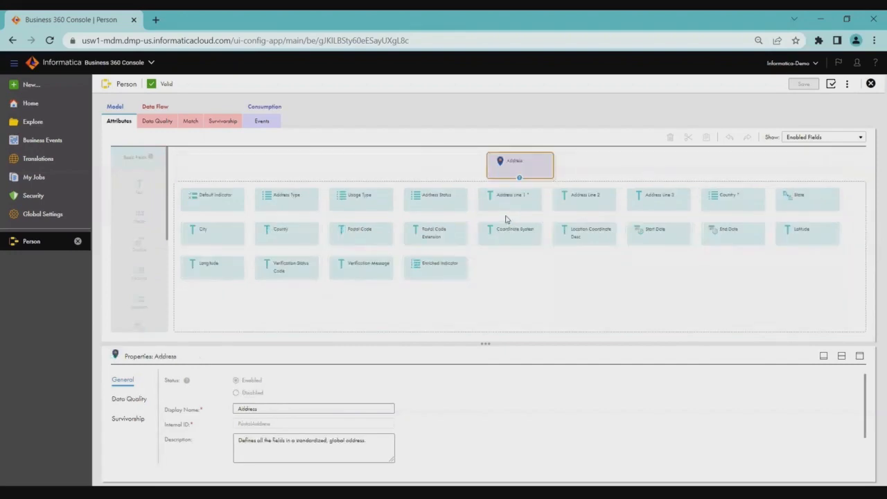
left_click(294, 209)
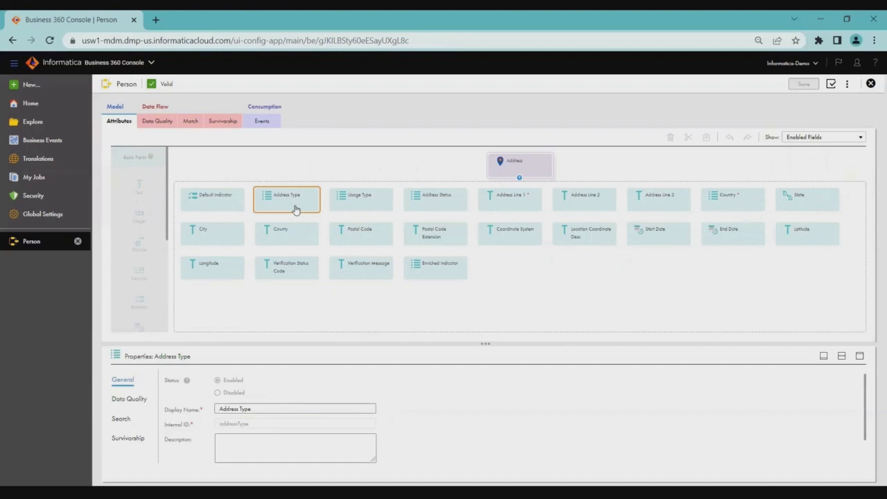
left_click(348, 205)
left_click(420, 204)
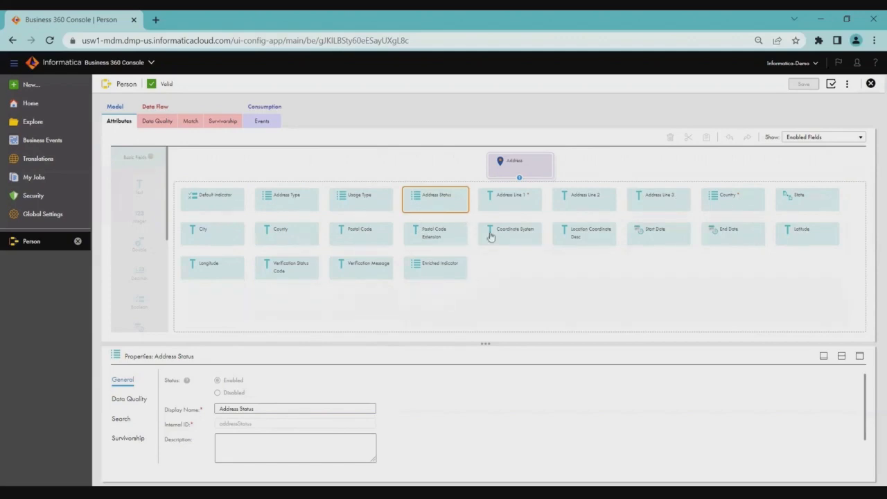
left_click(519, 179)
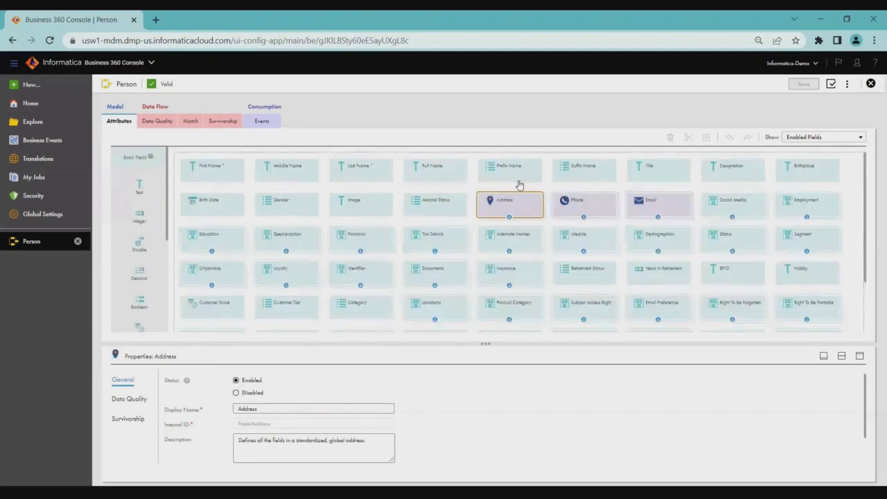
Review the subfields of the Email field, return to the Person attributes and look through the complete list.
left_click(659, 218)
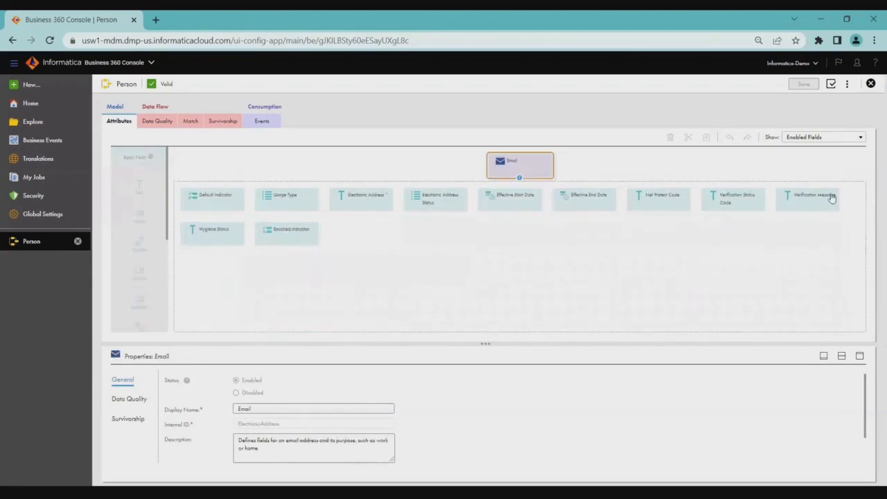
left_click(520, 178)
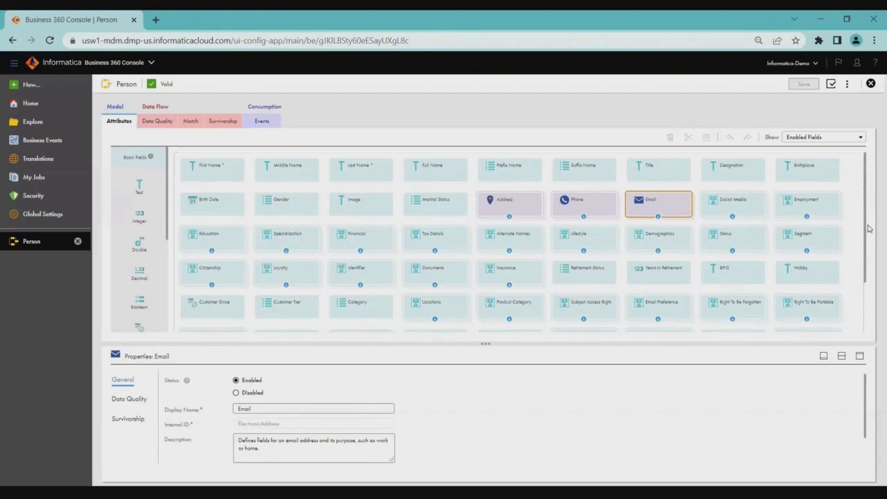
left_click_drag(864, 216, 873, 301)
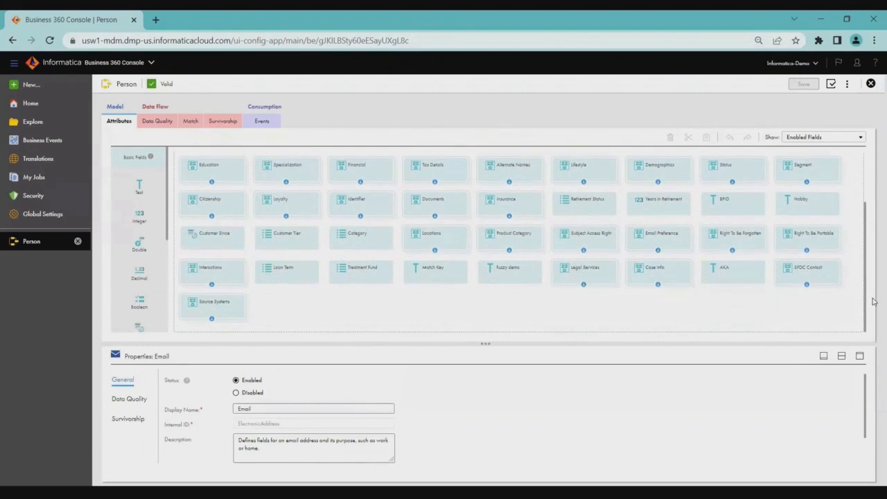
scroll(873, 301, "up", 3)
Check the field display filter options and review the Identifier field group's subfields, returning to all Person attributes.
left_click(833, 138)
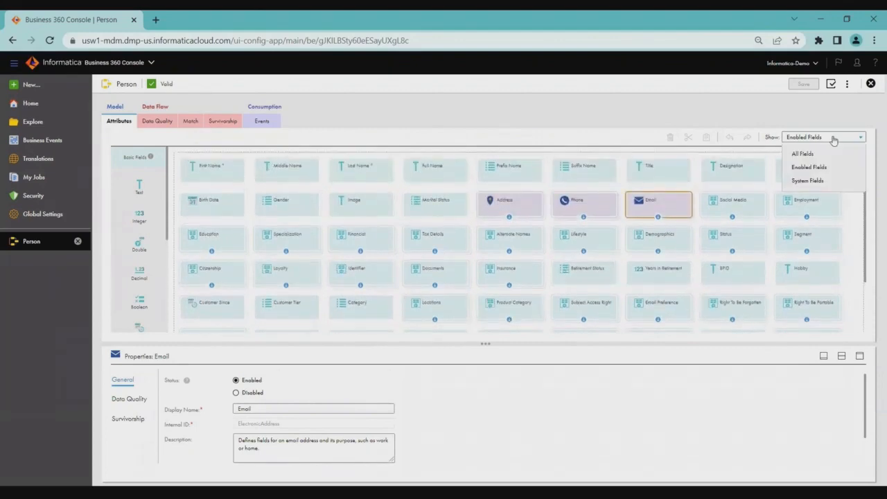
left_click(735, 112)
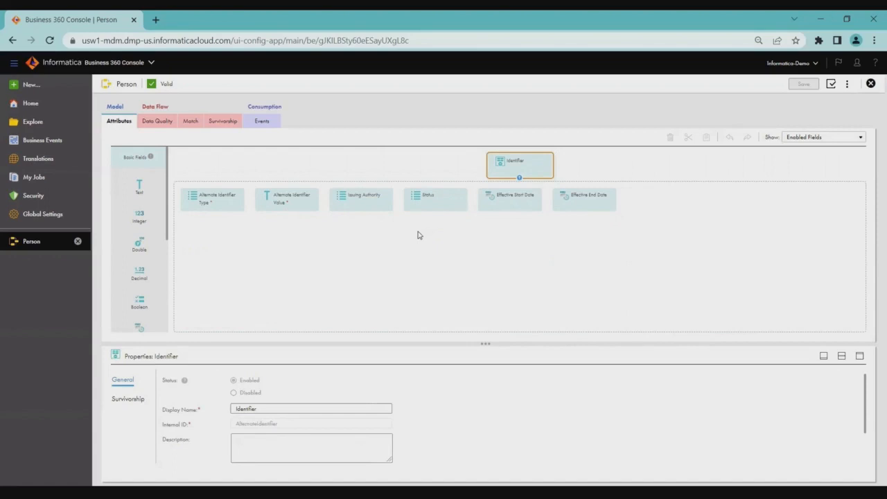
left_click(521, 182)
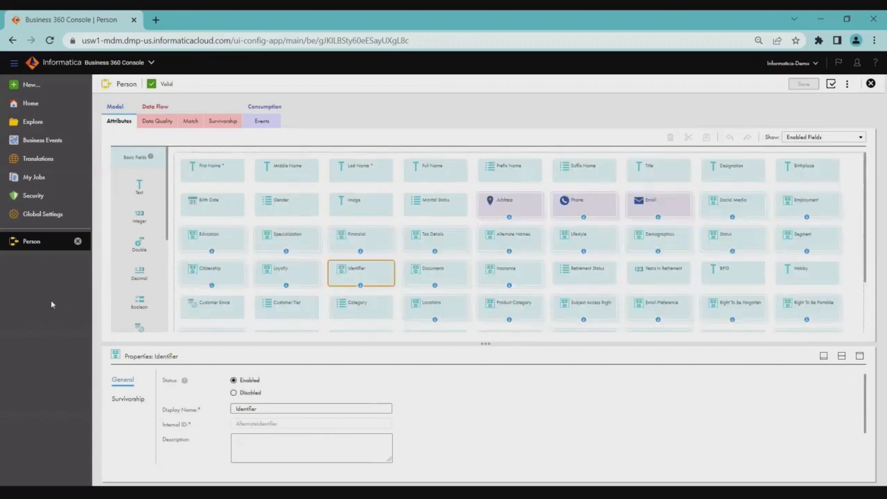
Review the Person entity's basic, advanced and DaaS data quality rules.
left_click(157, 122)
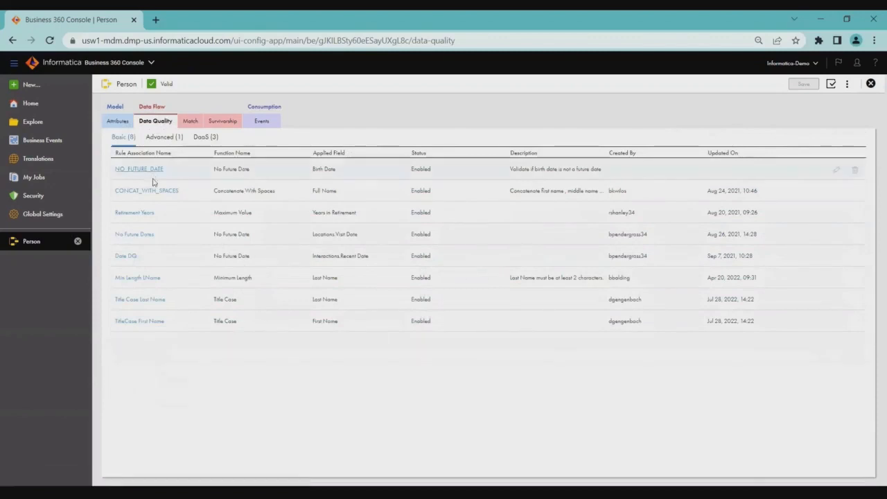
left_click(169, 139)
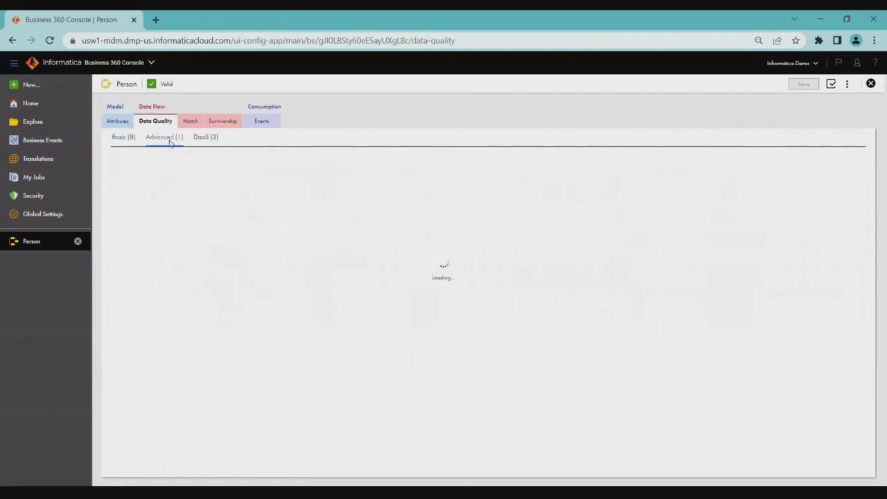
left_click(118, 138)
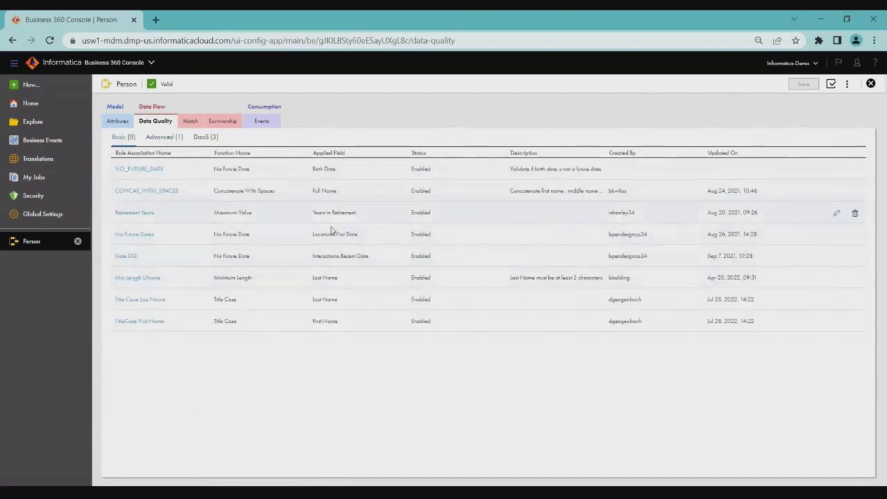
left_click(205, 137)
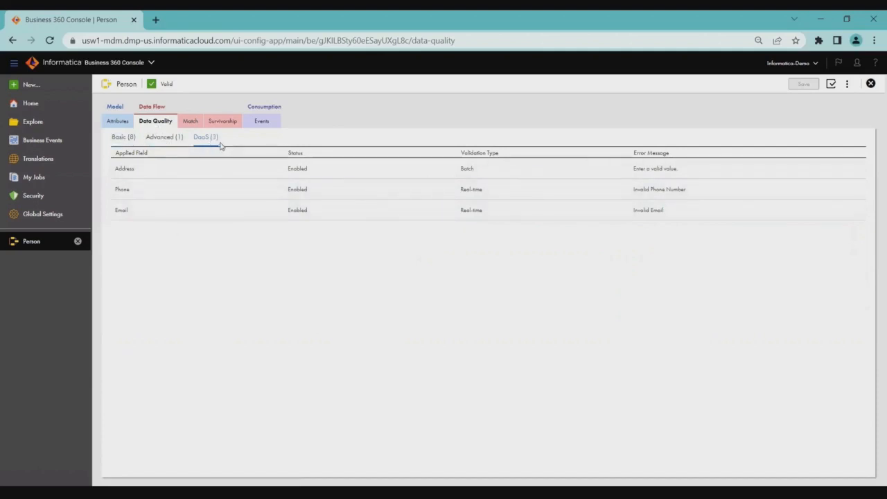
Look through the Person entity's match models and view its survivorship rules and source rankings.
left_click(190, 122)
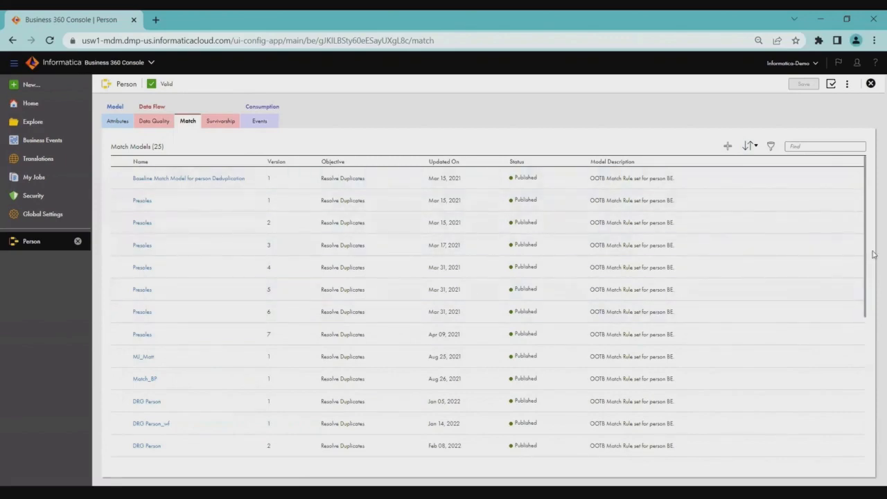
scroll(864, 300, "down", 3)
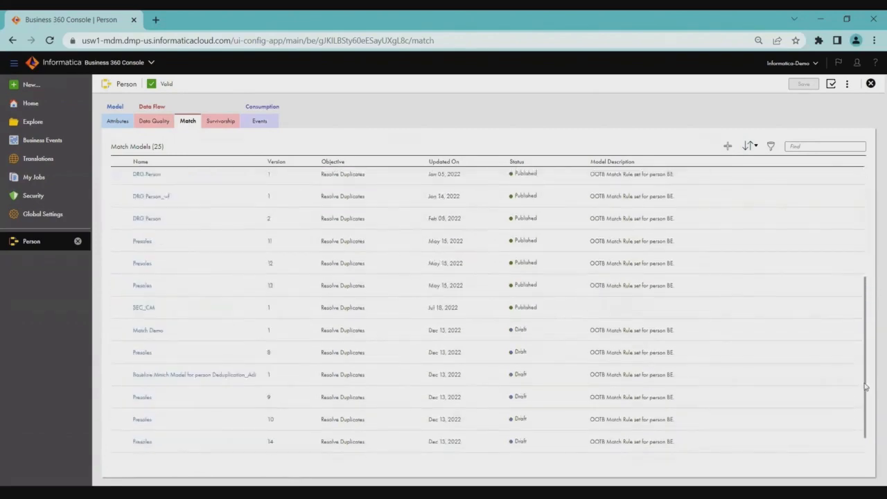
scroll(843, 323, "up", 3)
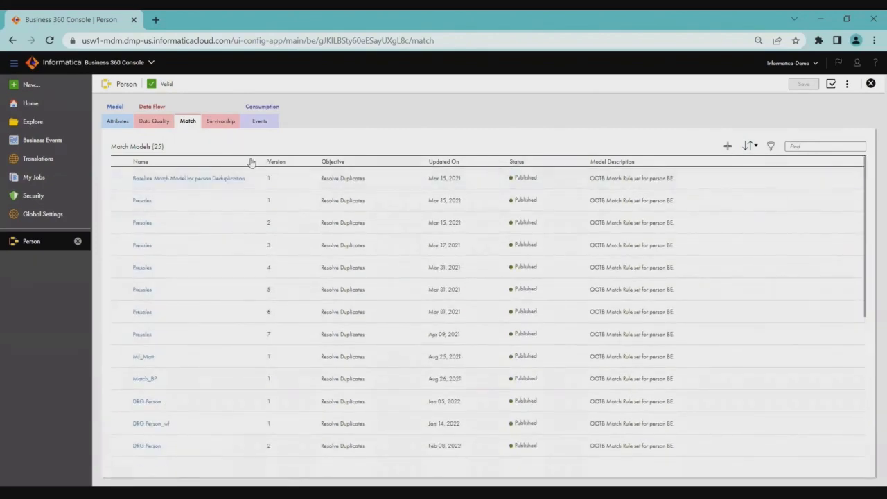
left_click(222, 126)
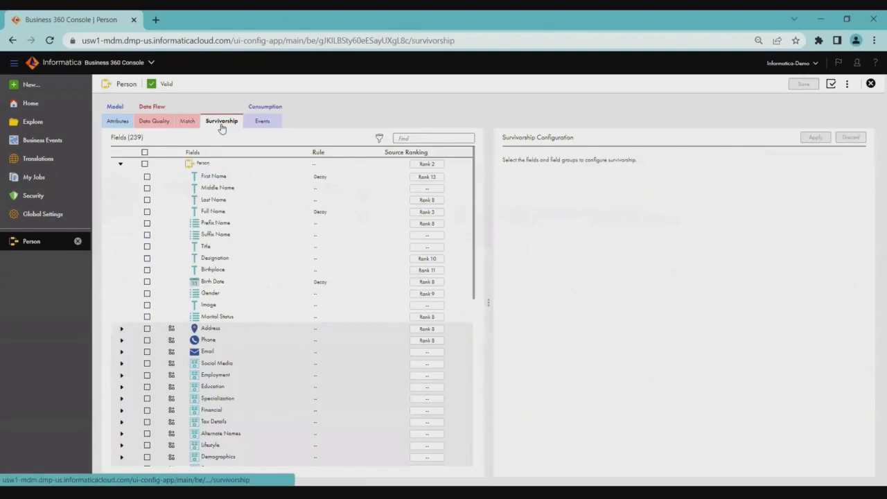
View the Person entity's events, open a blank user-triggered event form and return to the events list.
left_click(269, 120)
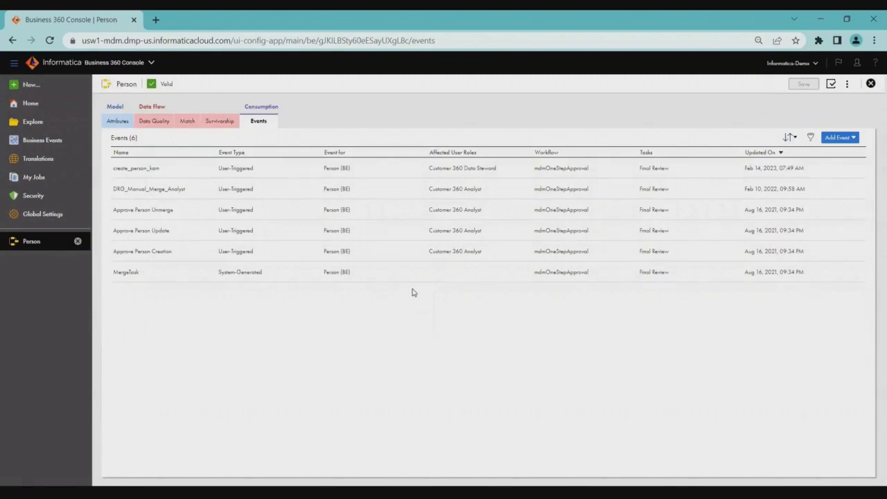
left_click(851, 139)
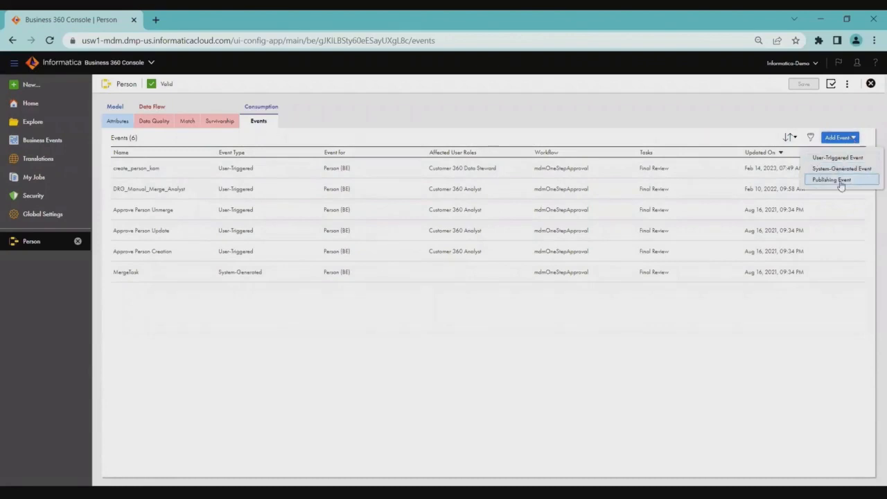
left_click(850, 159)
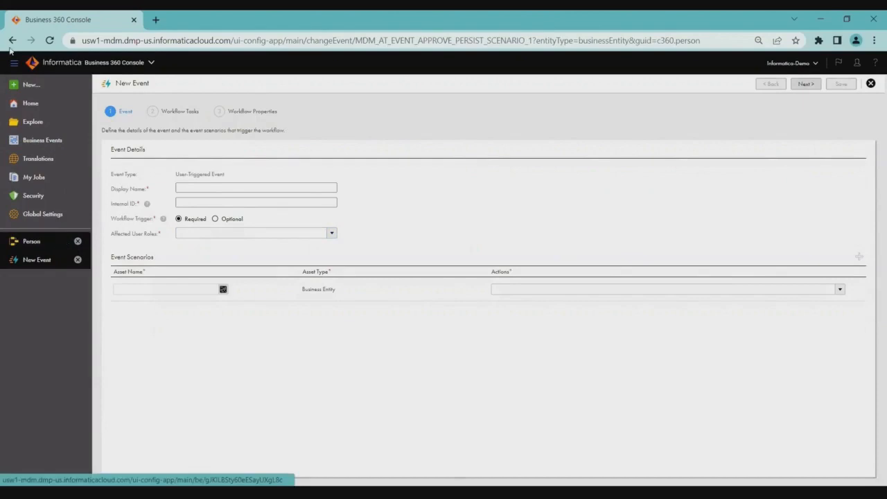
left_click(58, 240)
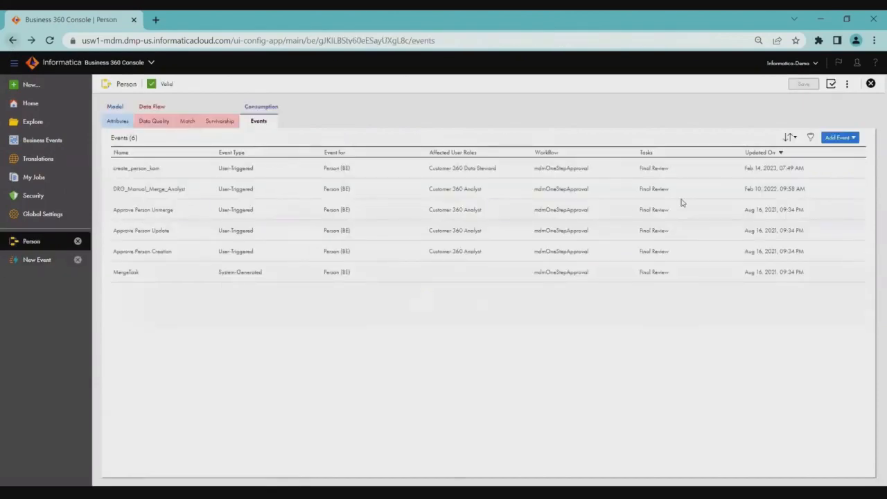
View the blank publishing event form, return to the Person events, and open a new system-generated event form.
left_click(841, 138)
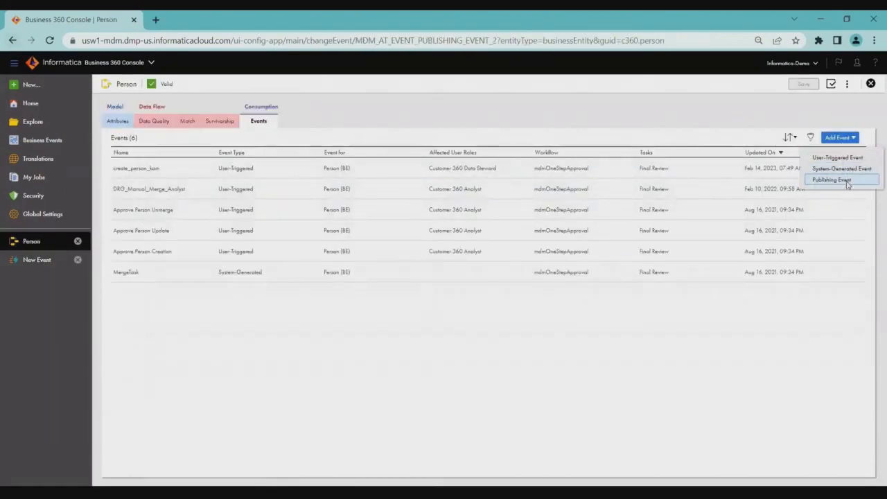
left_click(845, 181)
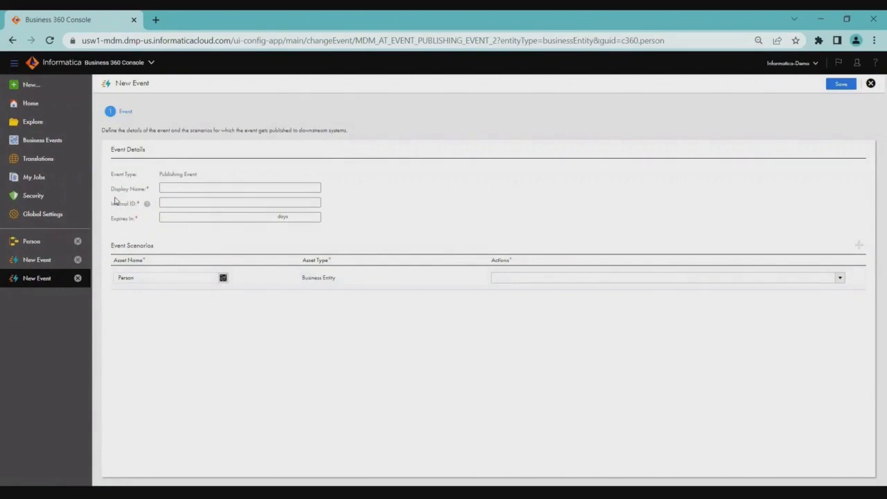
left_click(12, 40)
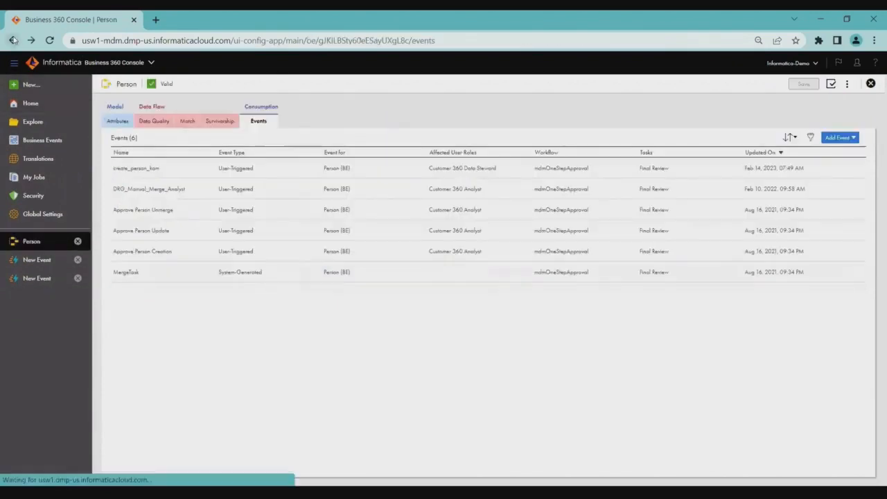
left_click(839, 137)
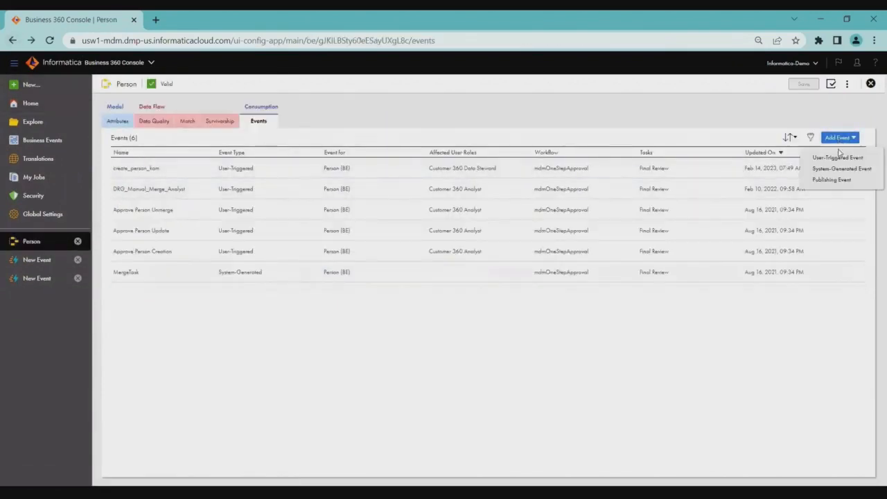
left_click(841, 169)
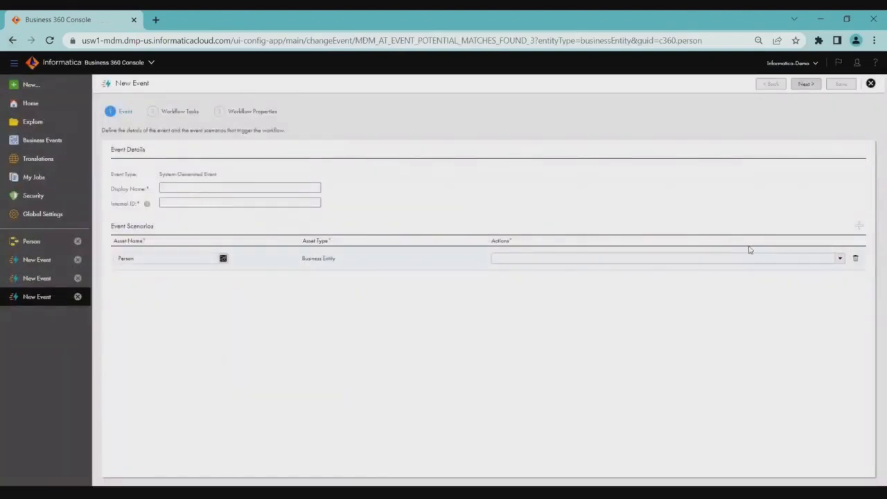
Check the actions available for the Person scenario in the new system-generated event, and return to the Person events.
left_click(838, 257)
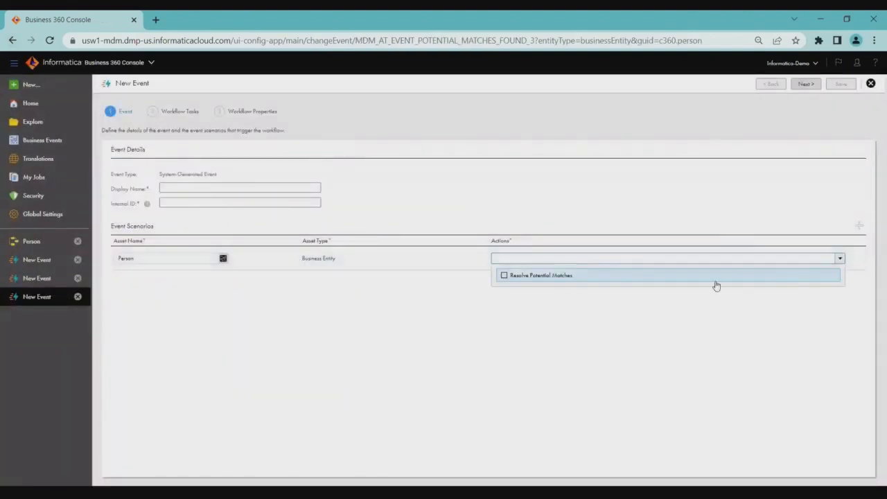
left_click(623, 327)
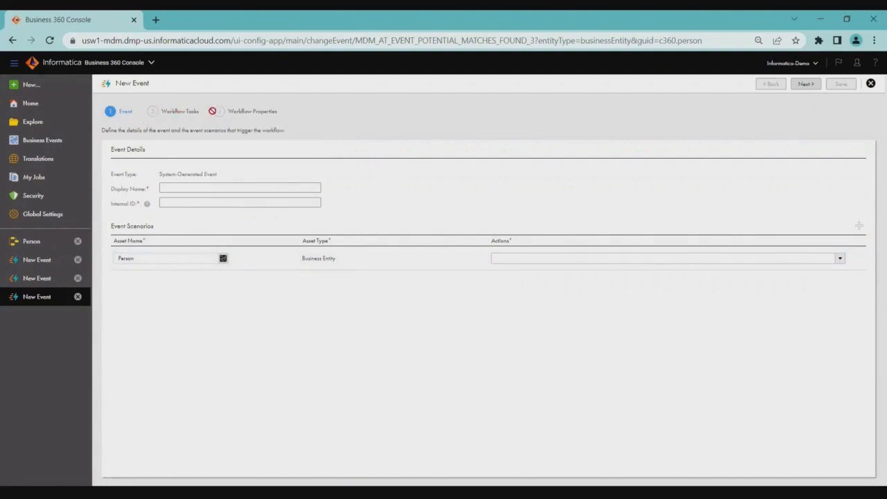
left_click(12, 44)
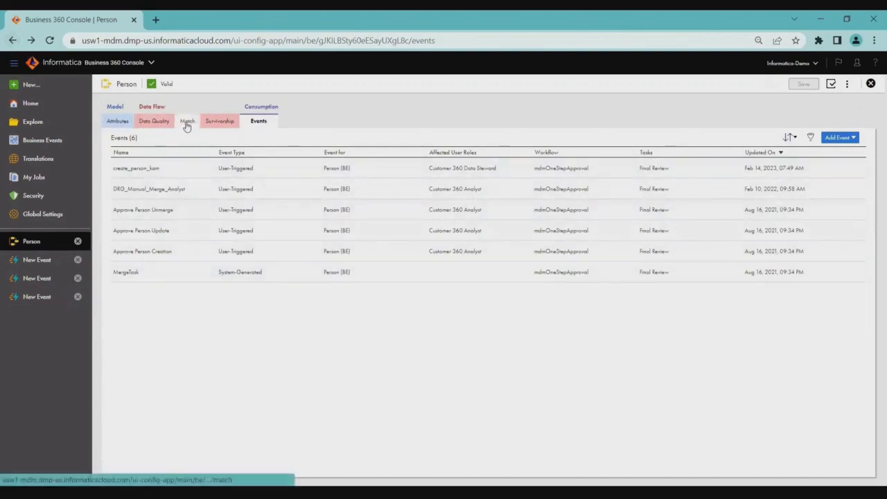
View the First Name attribute's basic data quality rules, and look over the list of available cloud services.
left_click(123, 125)
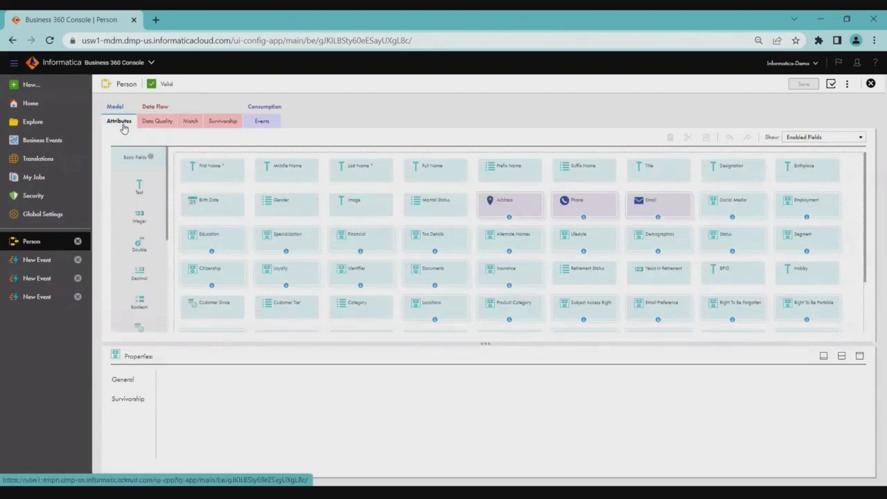
left_click(197, 182)
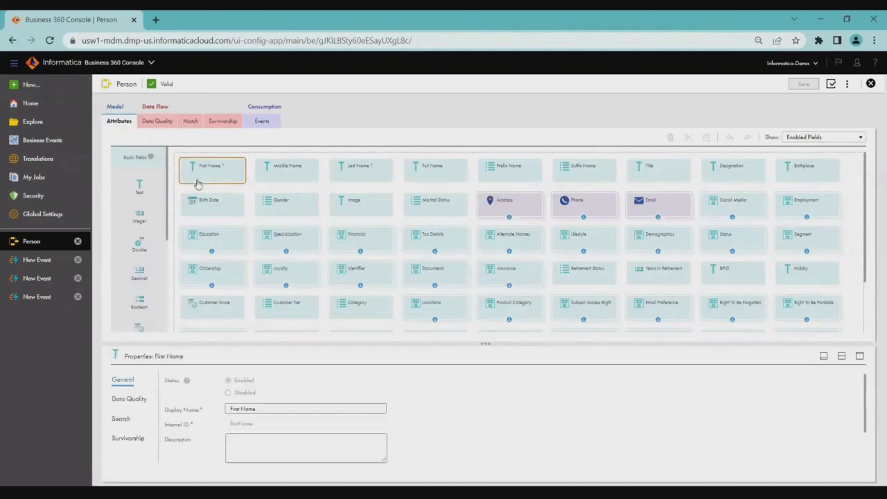
left_click(132, 399)
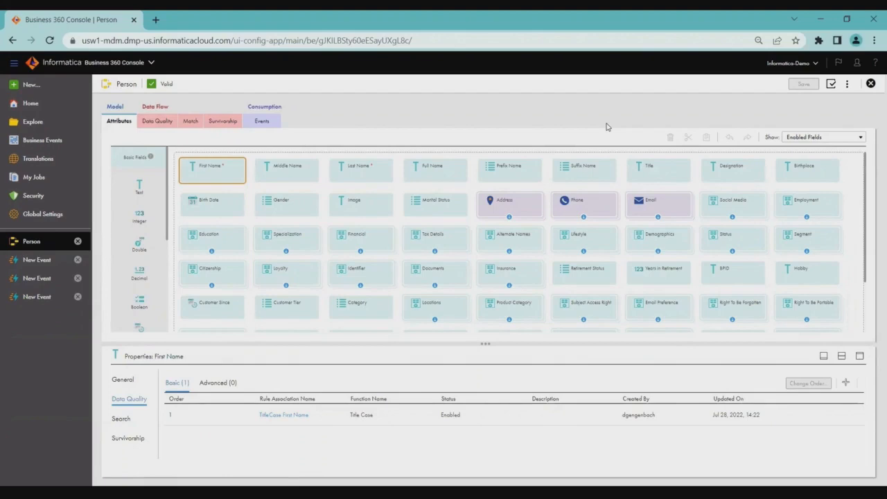
left_click(109, 64)
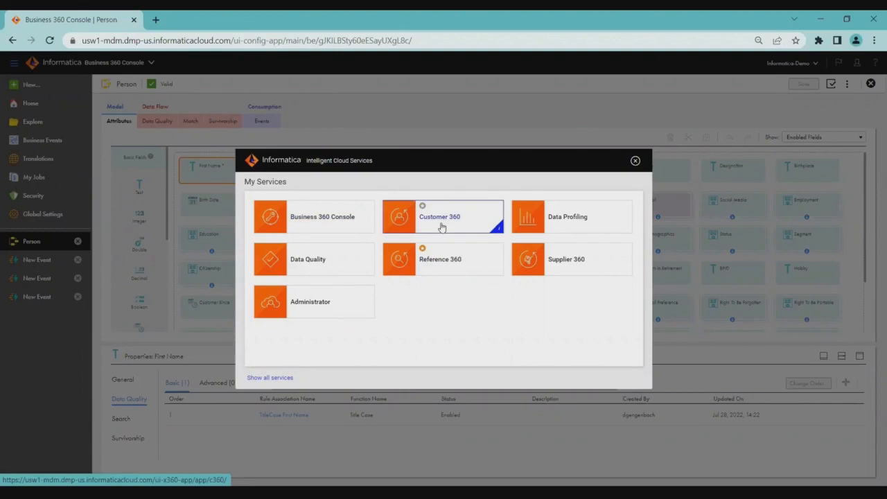
left_click(635, 161)
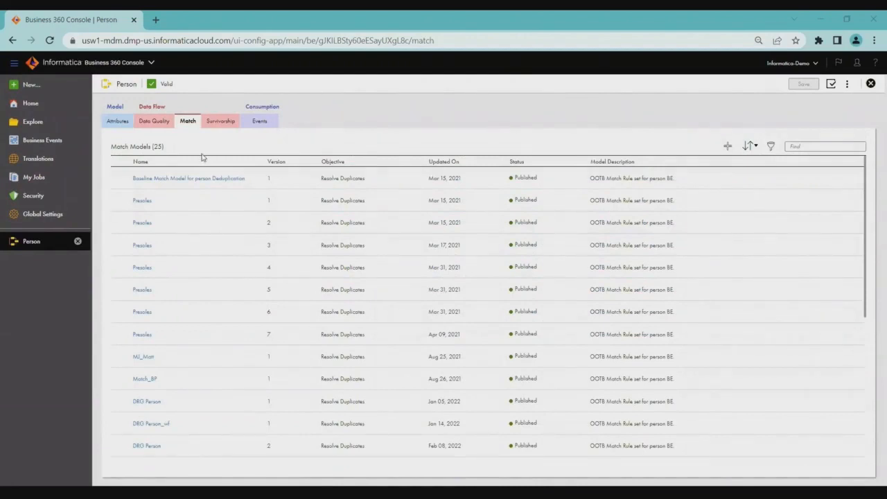
Open version 1 of the Presales match model for editing and browse the field names offered for a new candidate selection criterion.
left_click(146, 203)
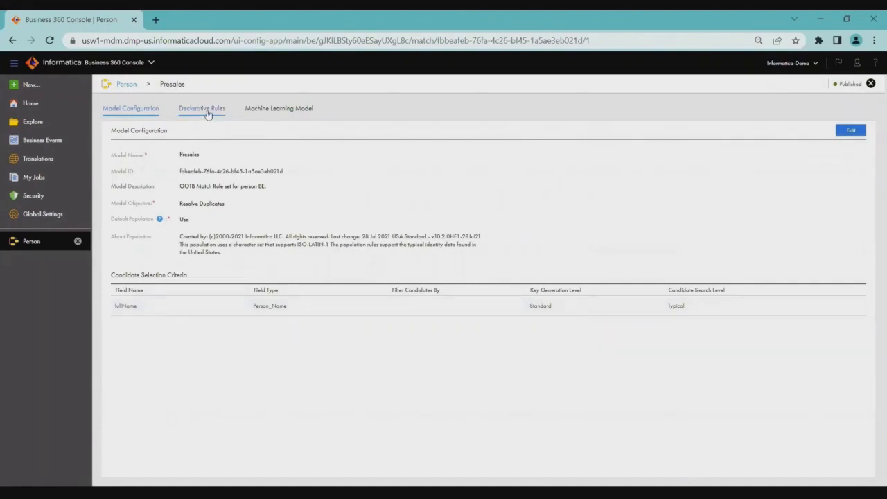
left_click(846, 134)
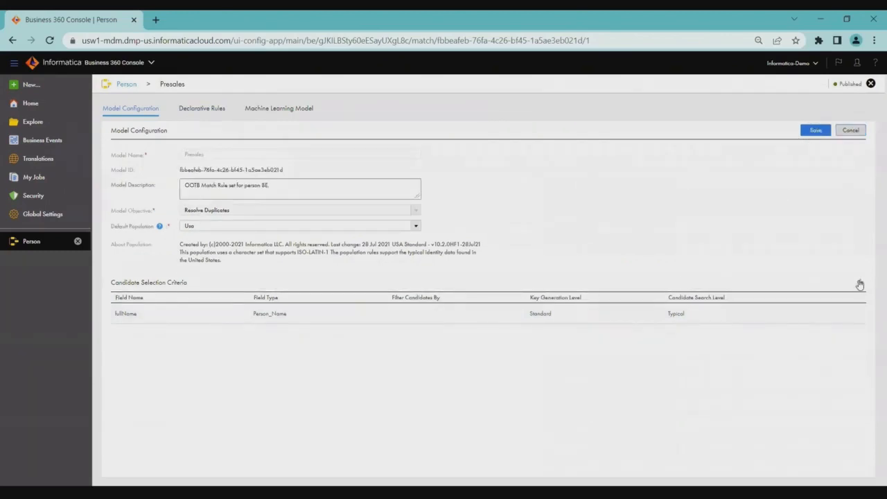
left_click(859, 284)
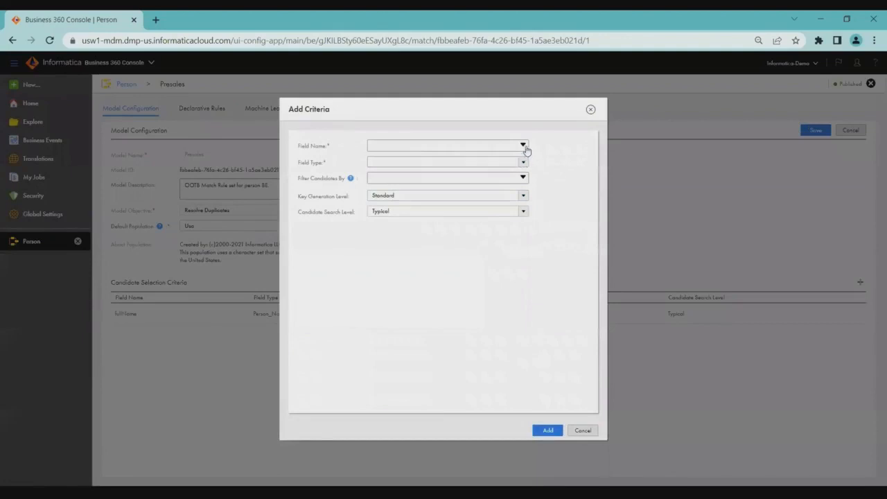
left_click(523, 147)
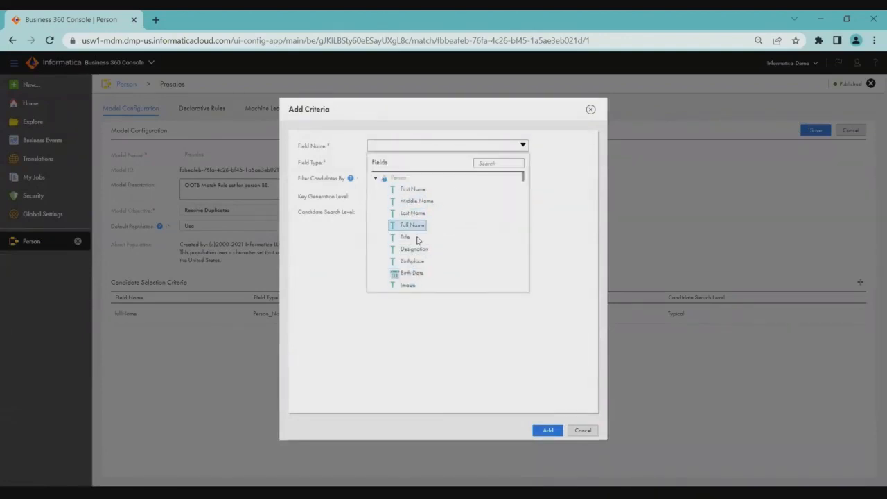
left_click_drag(523, 180, 525, 218)
scroll(525, 218, "down", 8)
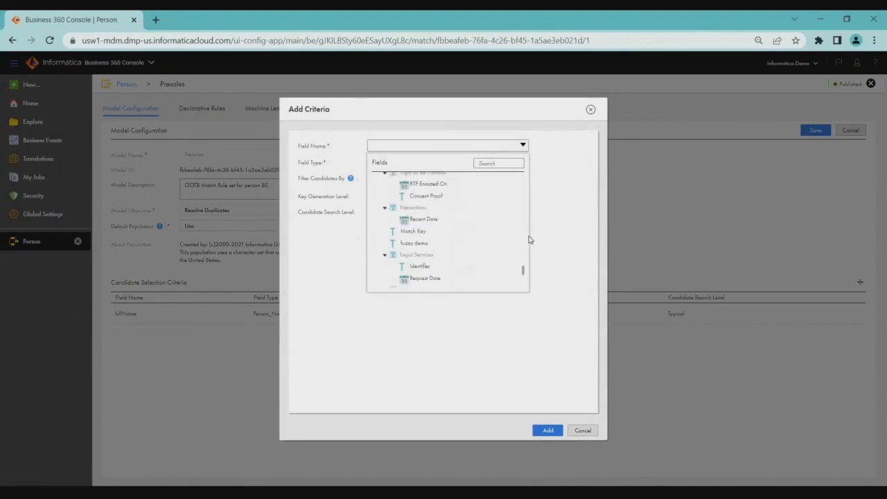
left_click(525, 162)
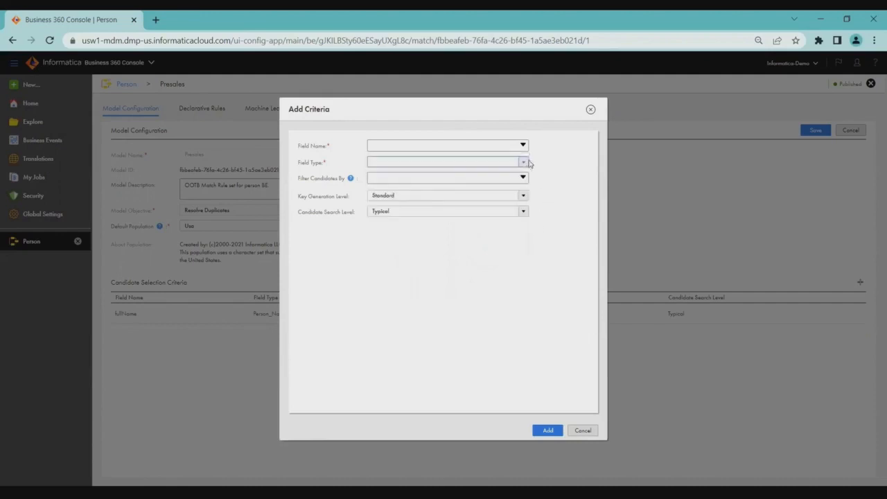
Review the new criterion's field types, candidate filters, key generation levels and candidate search levels, and discard the criterion.
left_click(524, 164)
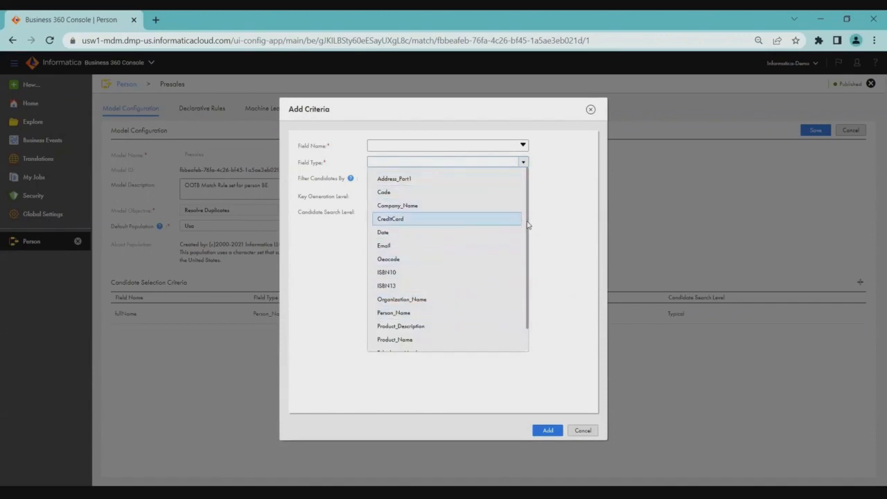
scroll(527, 223, "down", 2)
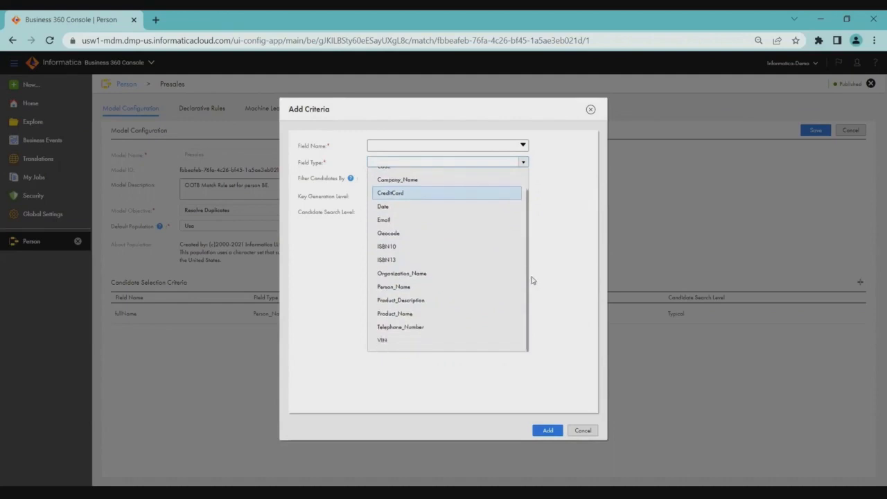
left_click(564, 213)
left_click(523, 178)
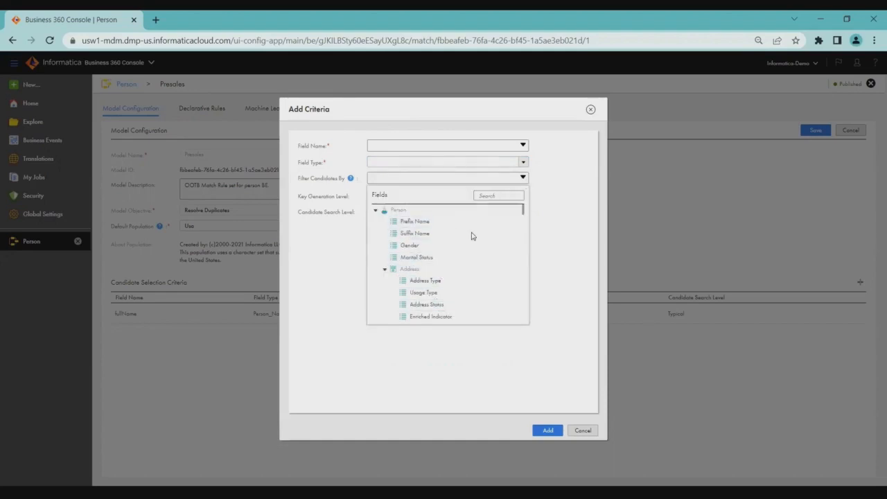
left_click(532, 215)
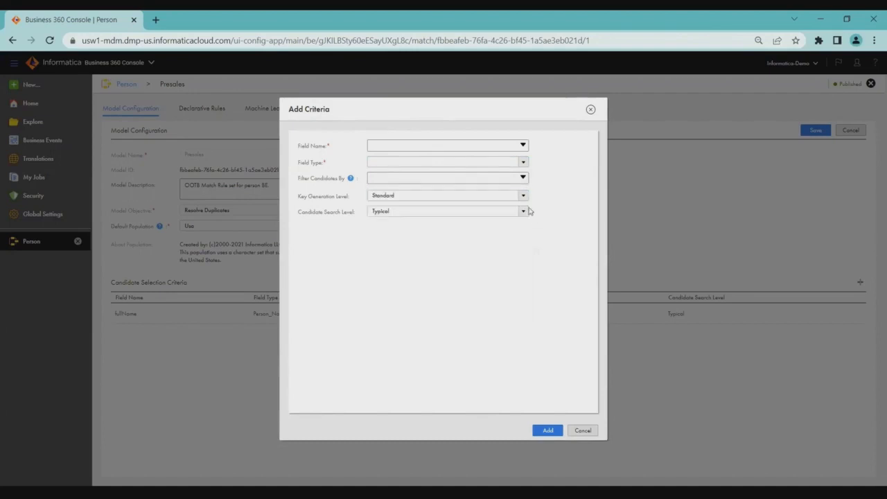
left_click(523, 198)
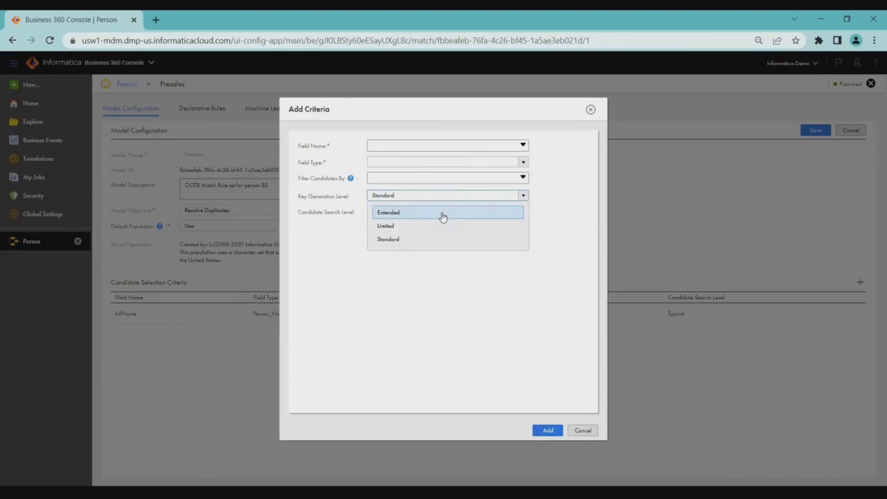
left_click(425, 315)
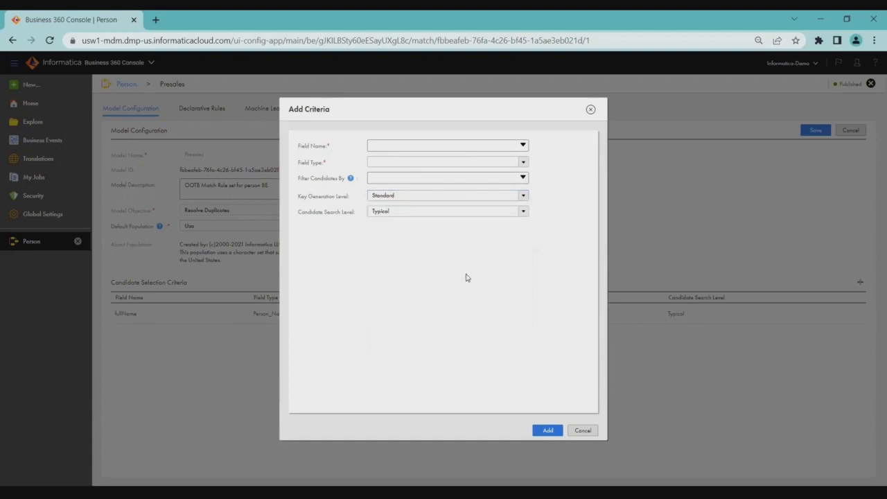
left_click(524, 212)
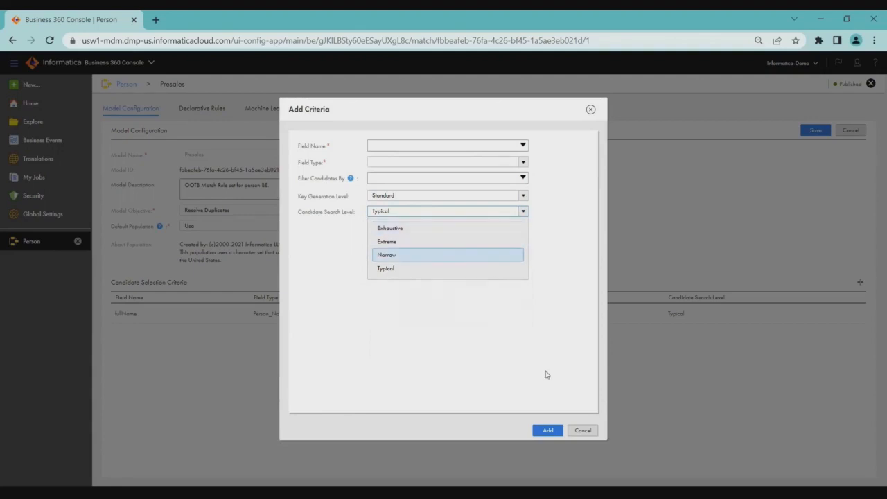
left_click(583, 431)
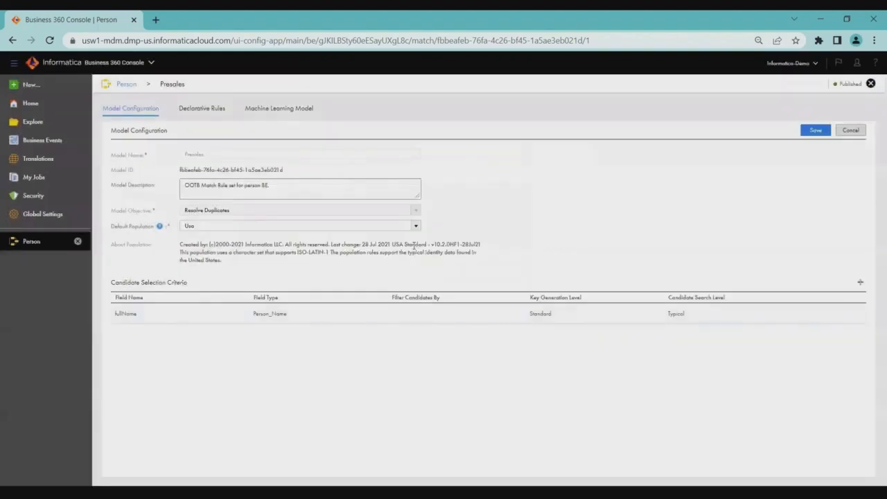
Review the Presales model's declarative rule, including its properties and thresholds, required and optional fields, and exact match field properties.
left_click(202, 111)
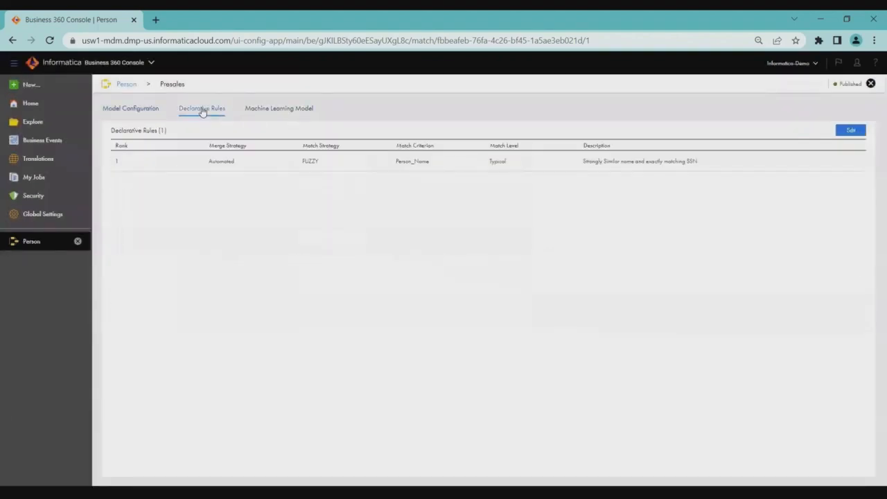
left_click(273, 167)
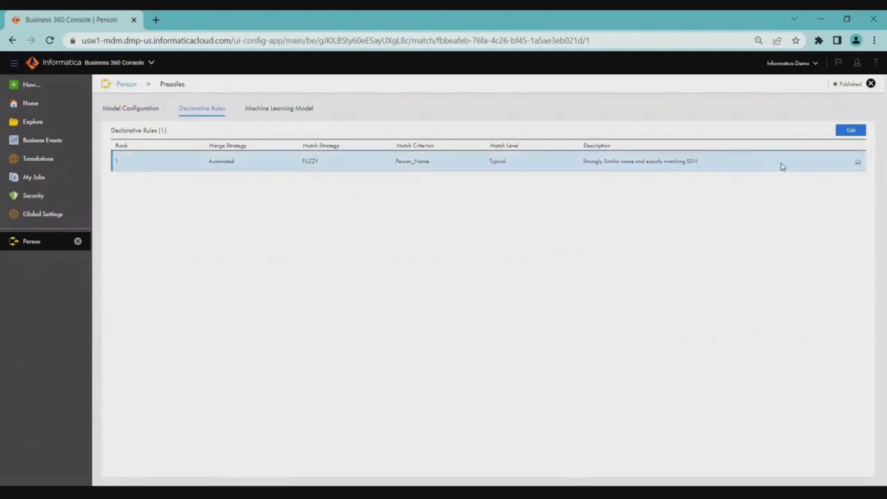
left_click(857, 165)
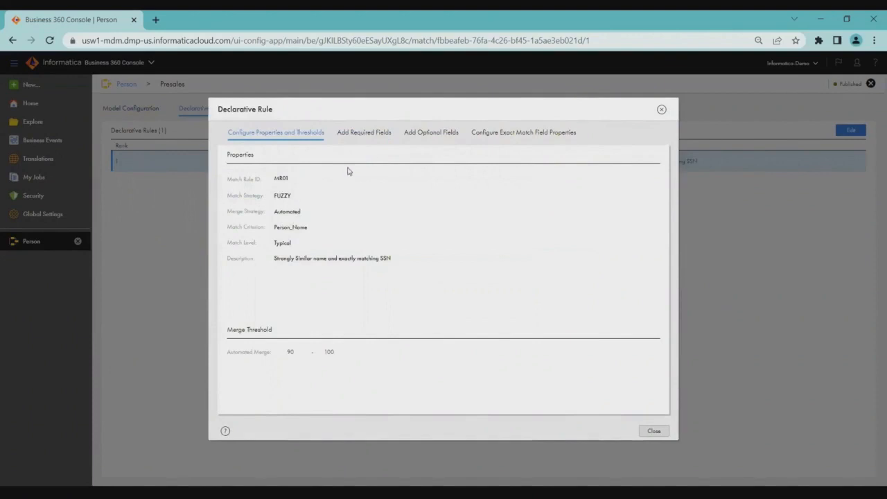
left_click(377, 137)
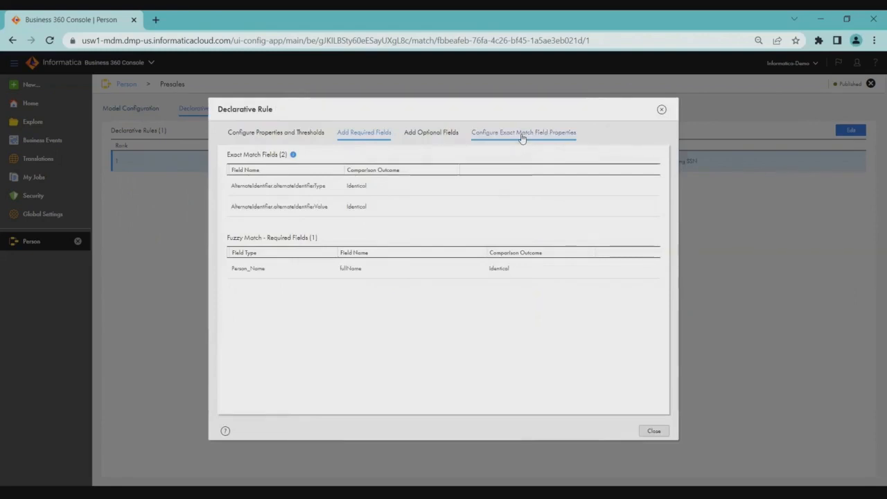
left_click(521, 135)
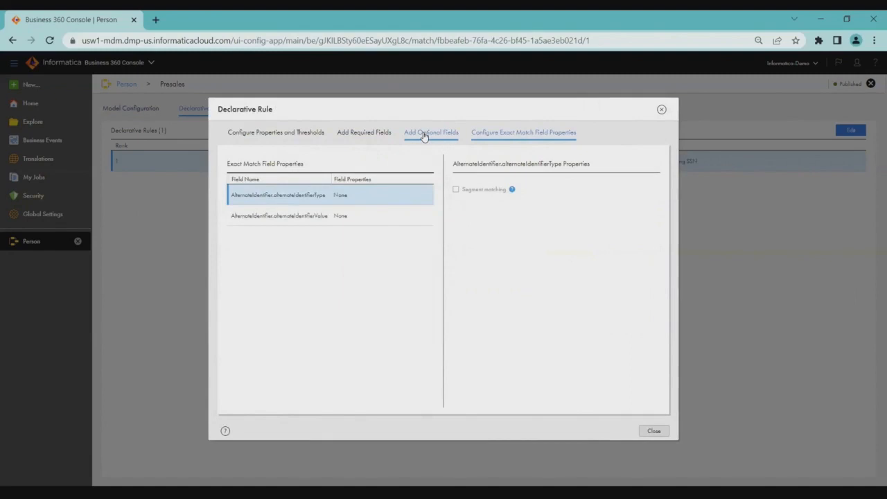
left_click(425, 136)
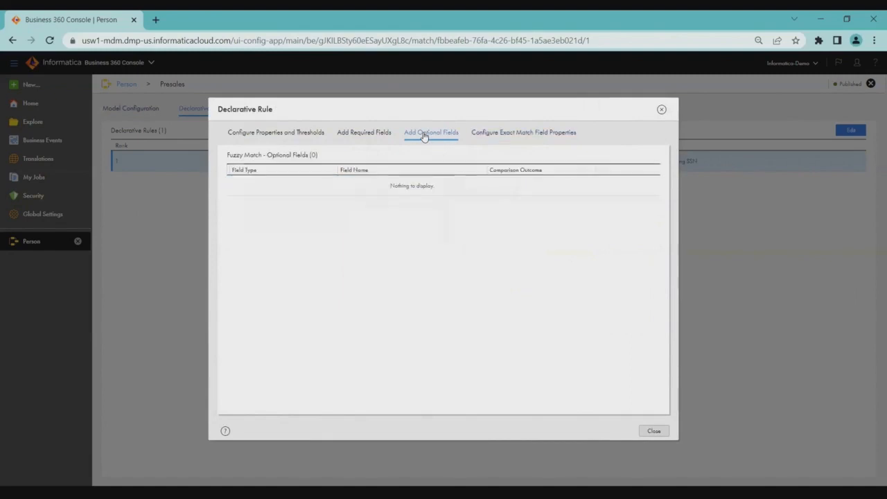
left_click(361, 134)
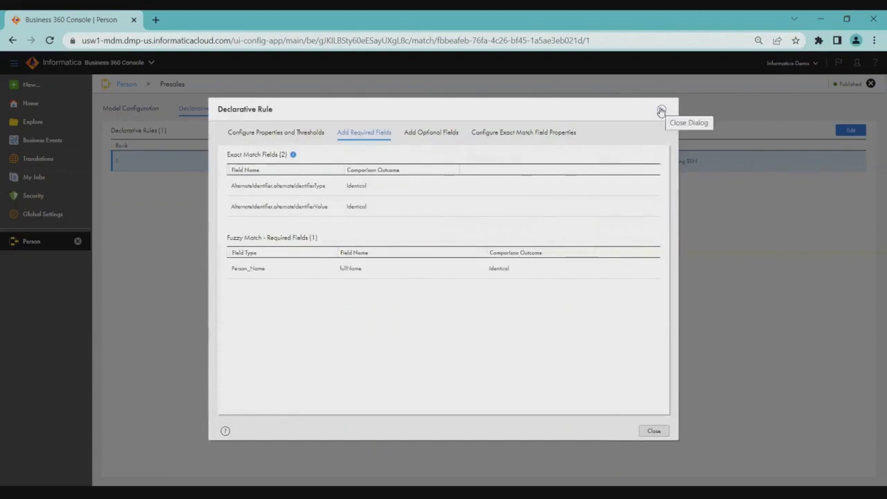
left_click(661, 111)
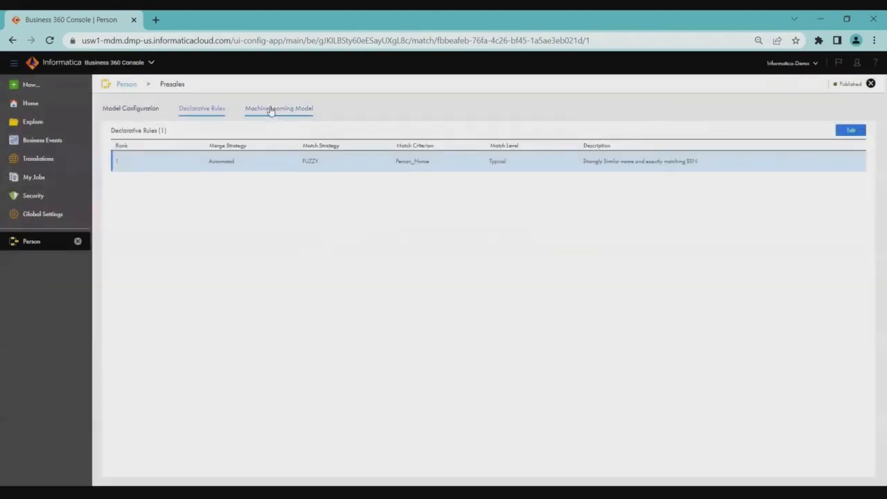
View the Presales model's machine learning match fields, bring up the match training confirmation and cancel it.
left_click(271, 112)
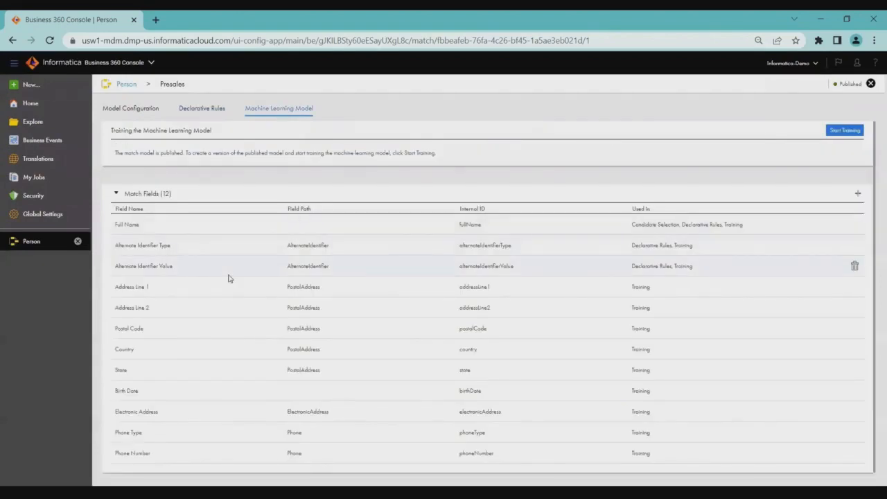
left_click(843, 135)
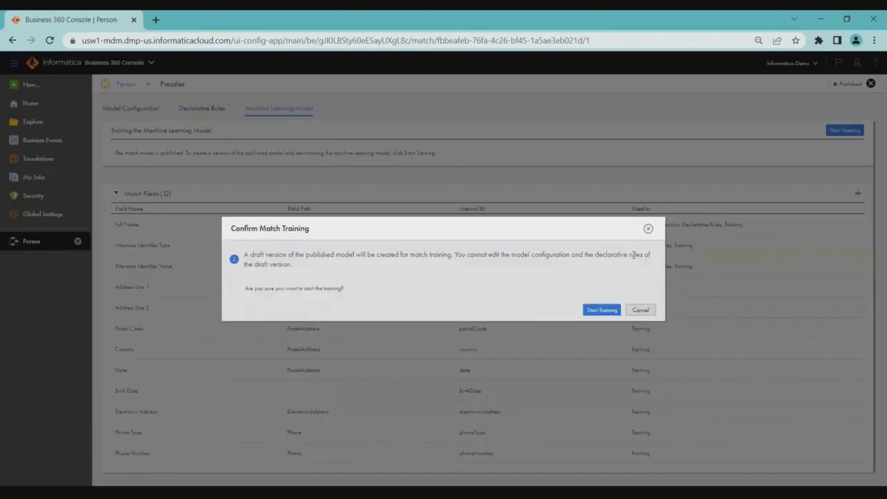
left_click(640, 311)
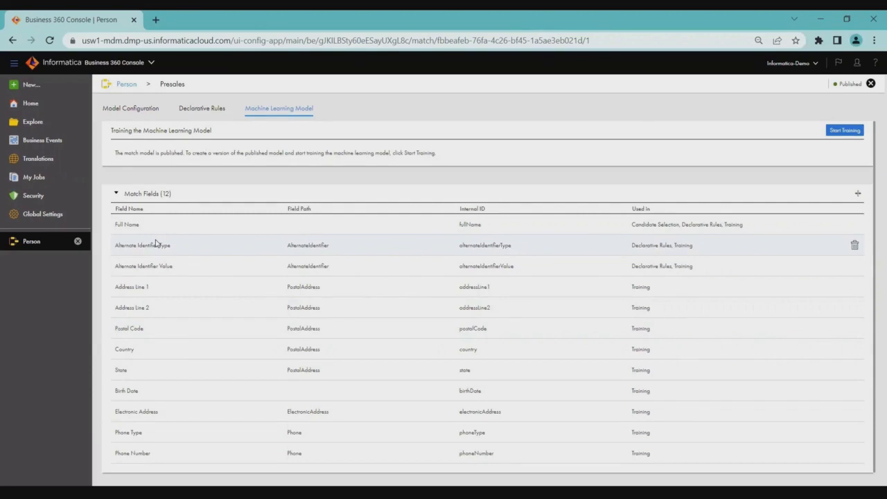
Return to the Person match models and open version 1 of the DRG Person model.
left_click(197, 111)
left_click(133, 109)
left_click(128, 85)
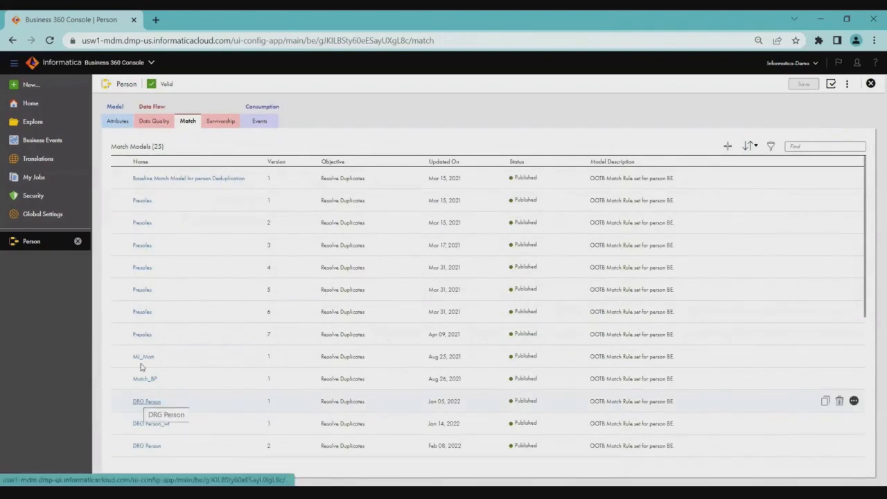
left_click(142, 401)
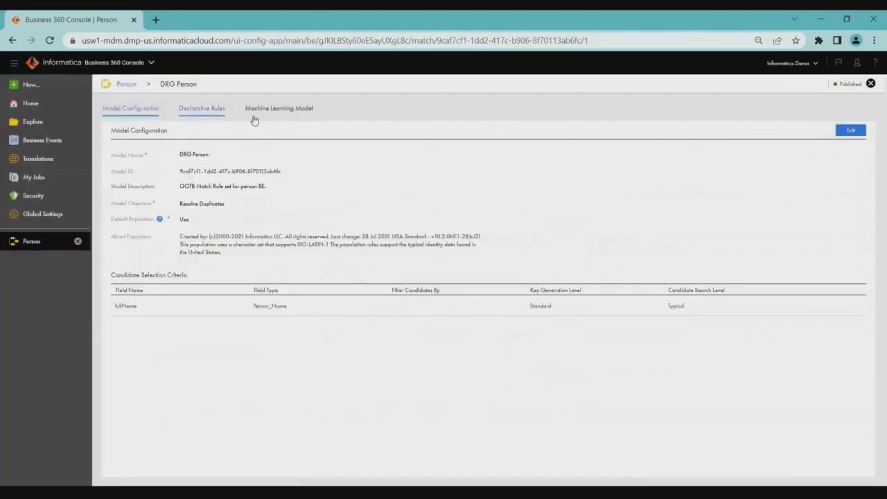
Return to the Person entity and review its entity-level survivorship settings, including the available source ranking choices.
left_click(125, 85)
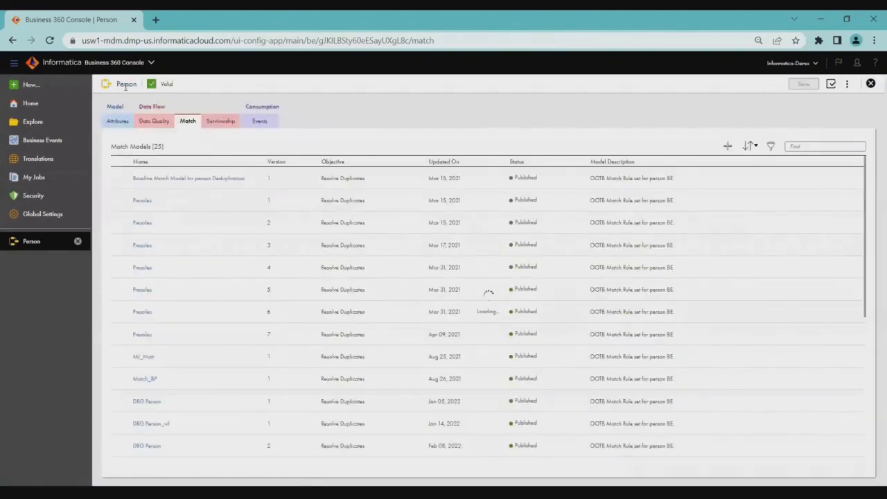
left_click(214, 122)
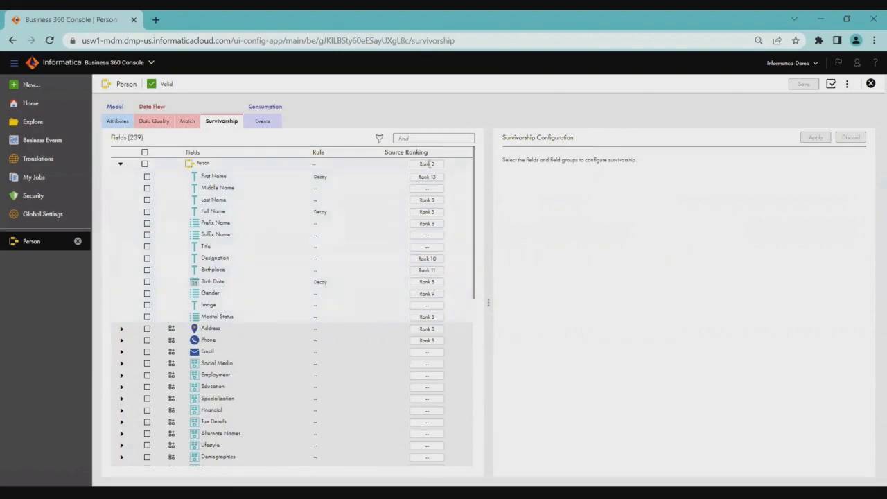
left_click(385, 167)
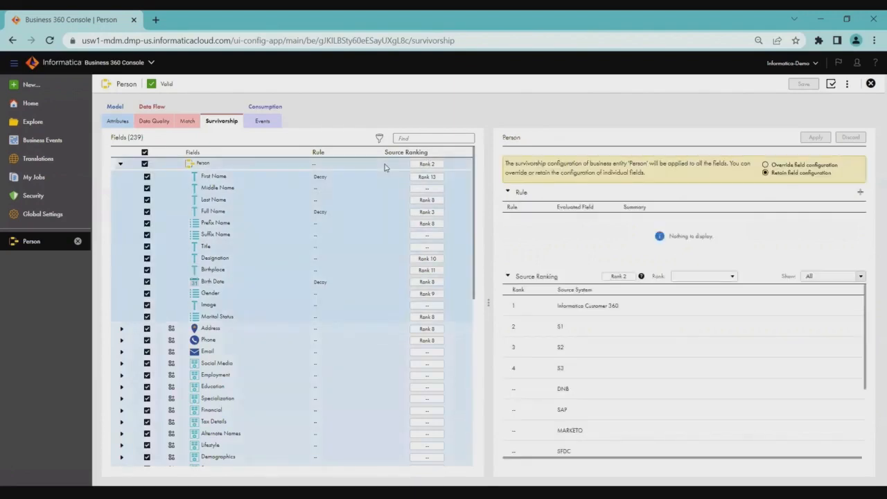
left_click(713, 277)
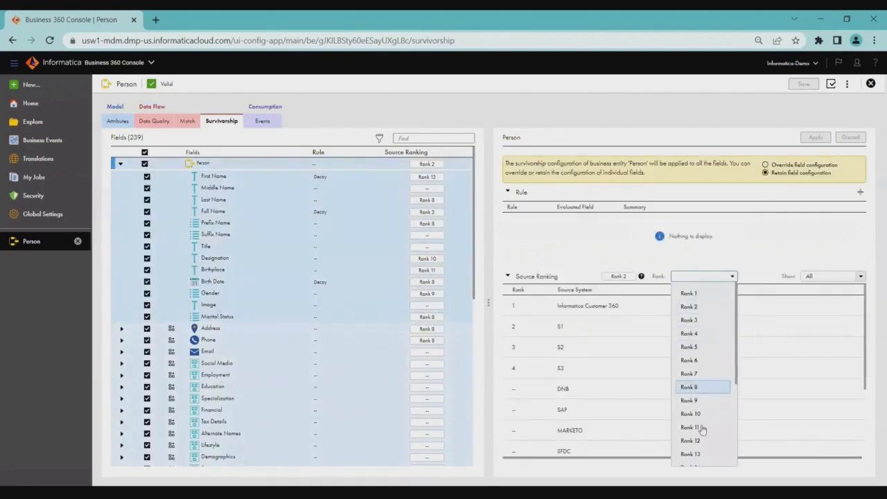
left_click(725, 244)
mouse_move(516, 303)
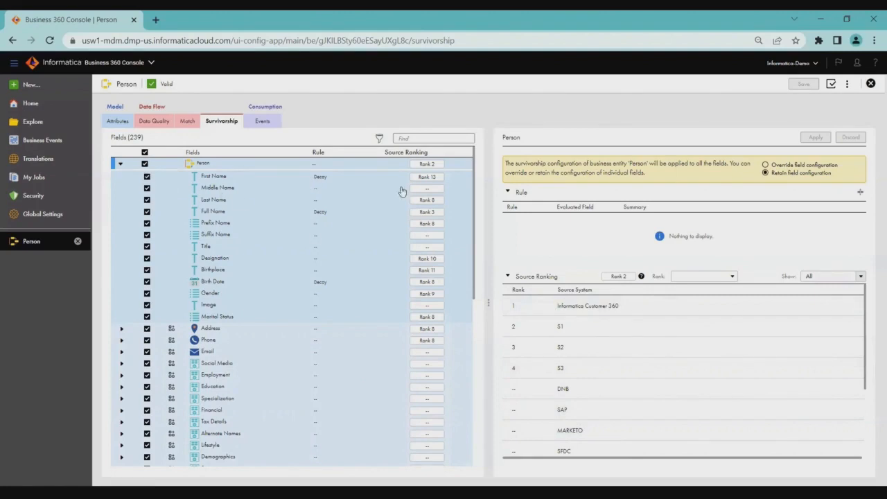
Select the Person fields and field groups for shared survivorship configuration, leaving out Full Name and Birth Date.
left_click(438, 181)
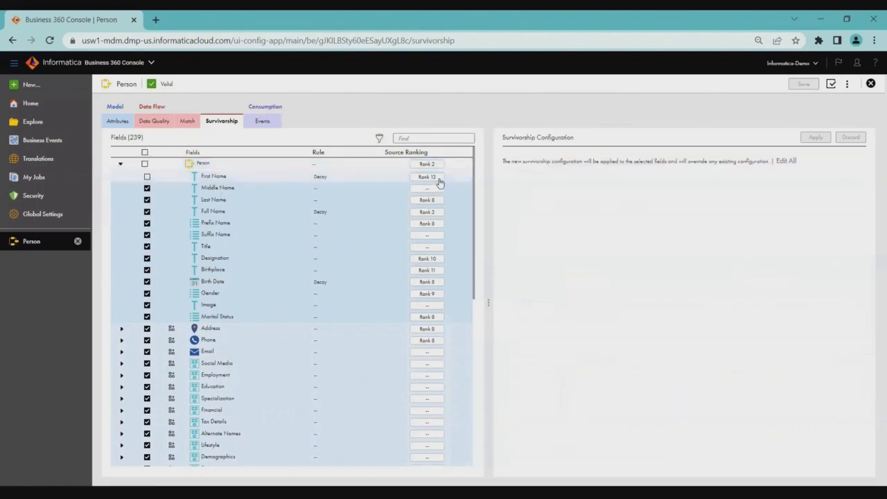
left_click(368, 177)
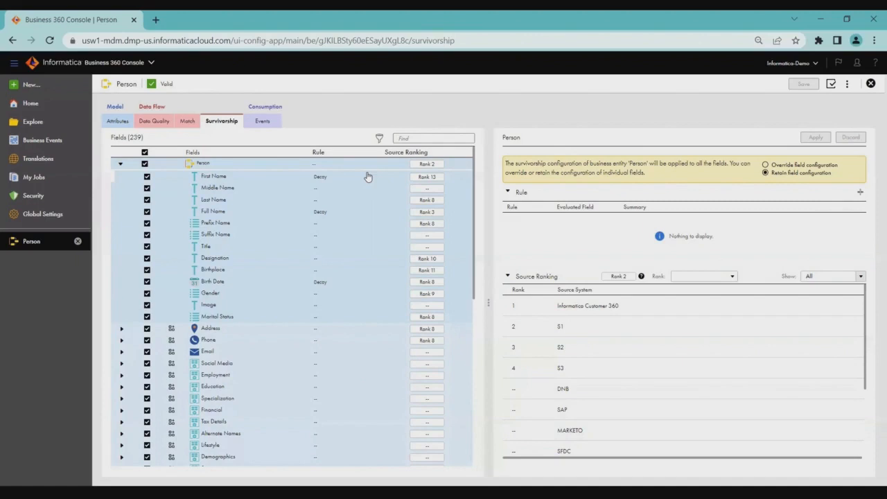
left_click(368, 177)
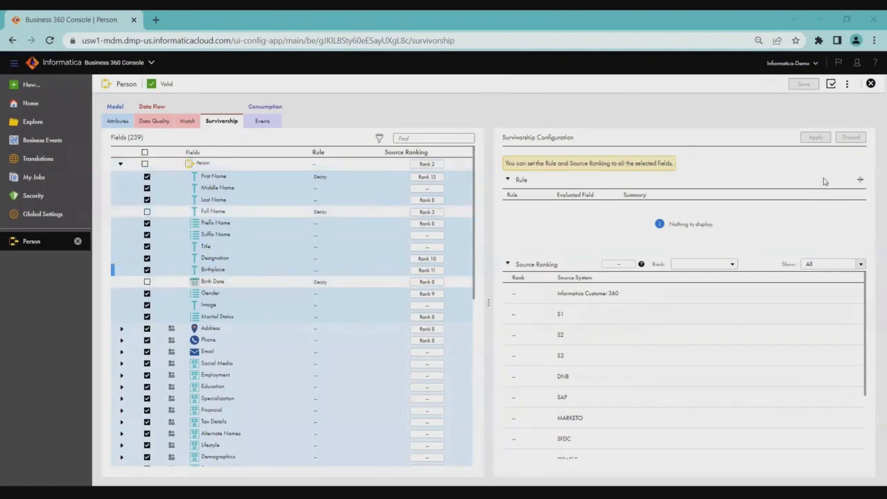
Preview a Decay survivorship rule for SFDC, reviewing the decay units and applying the Slow Initial Rapid Later pattern, and cancel the rule.
left_click(859, 182)
left_click(480, 150)
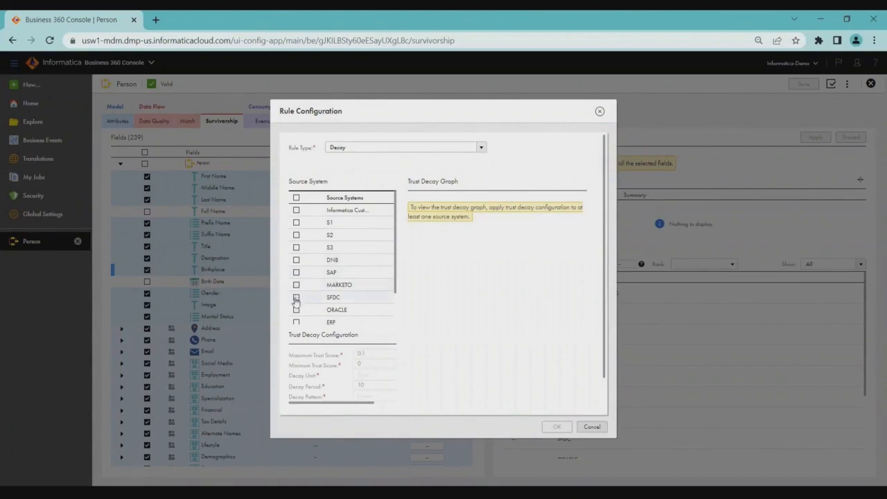
left_click(296, 297)
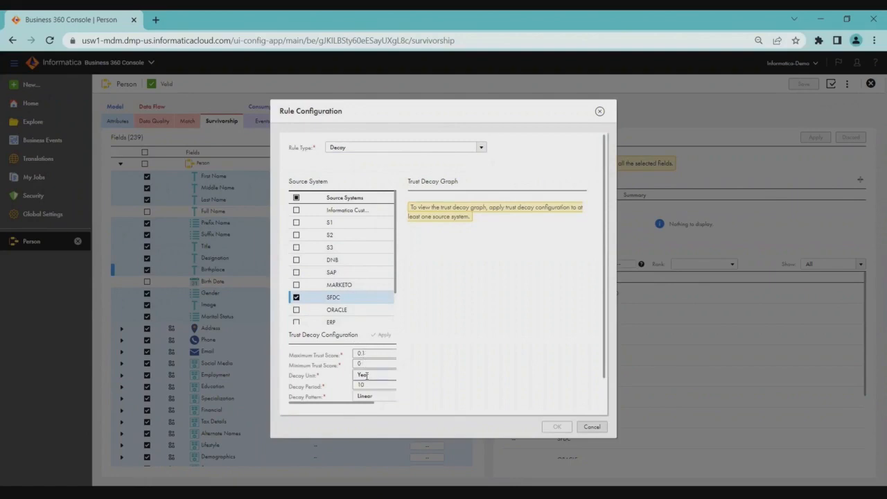
left_click(370, 375)
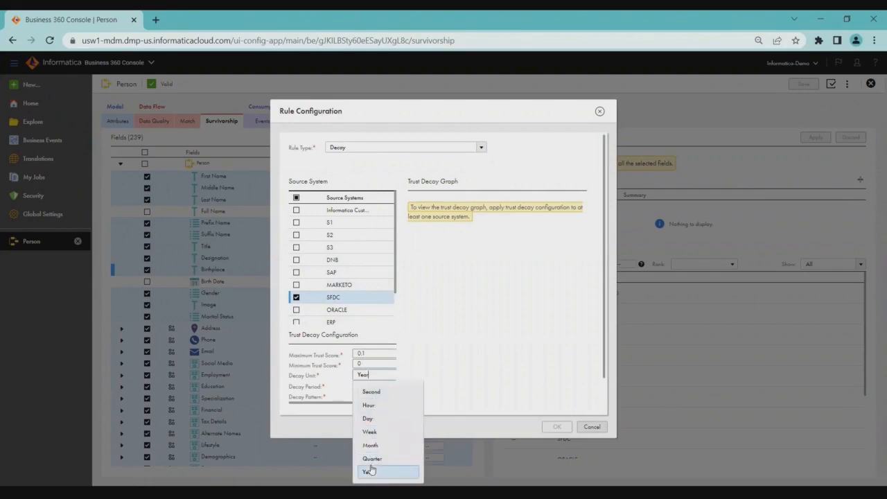
left_click(469, 369)
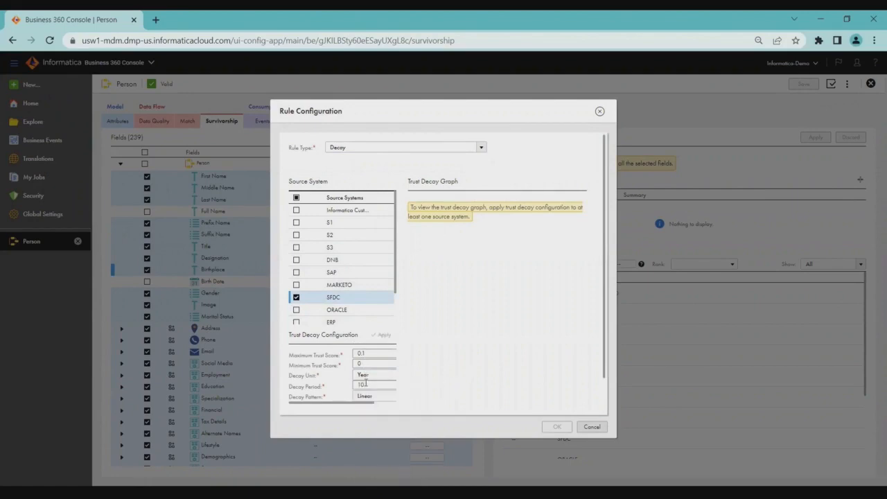
left_click(374, 396)
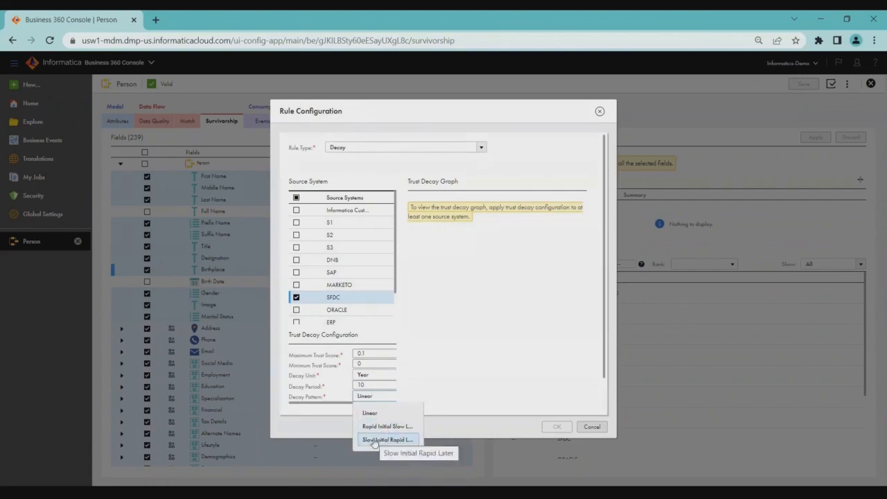
left_click(374, 441)
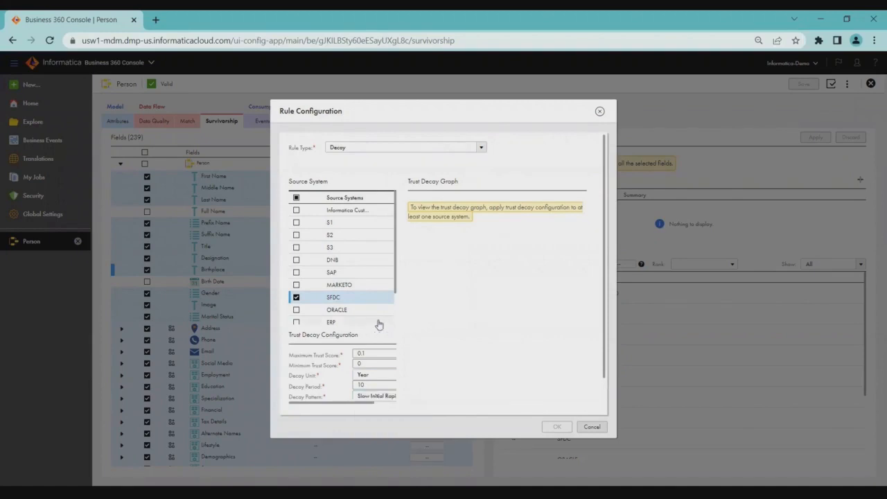
left_click(385, 335)
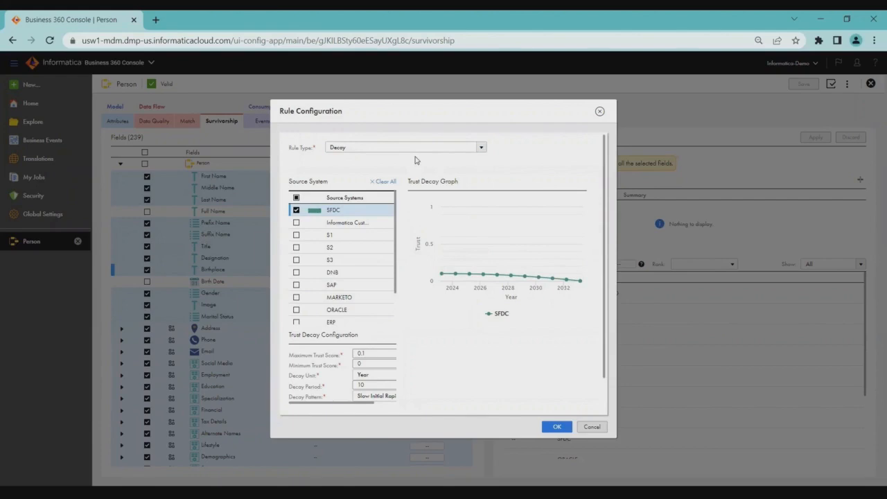
left_click(592, 426)
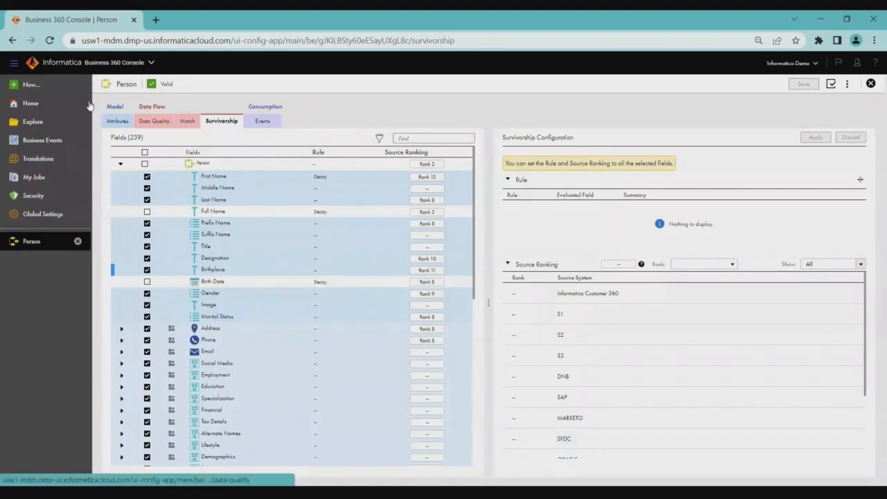
Review the job types available for a new asset, including Generate Search Indexes or Match Keys, Match and Merge, and Generate Merge Tasks.
left_click(53, 88)
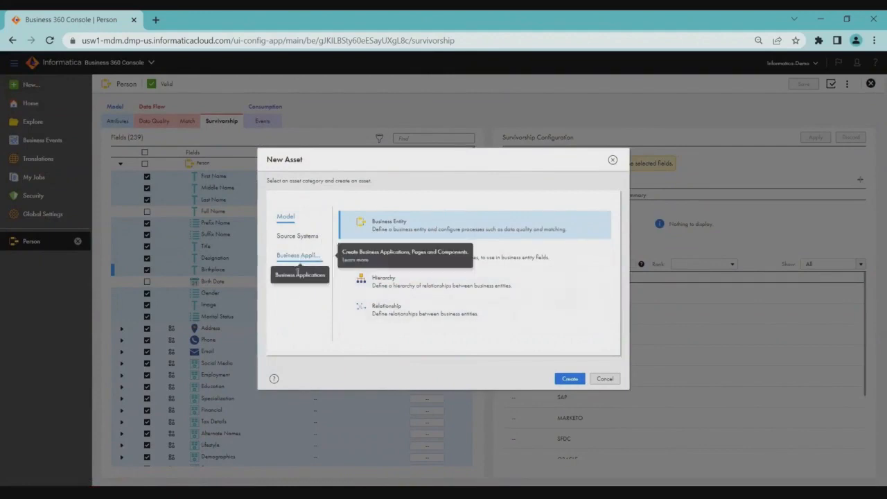
left_click(299, 280)
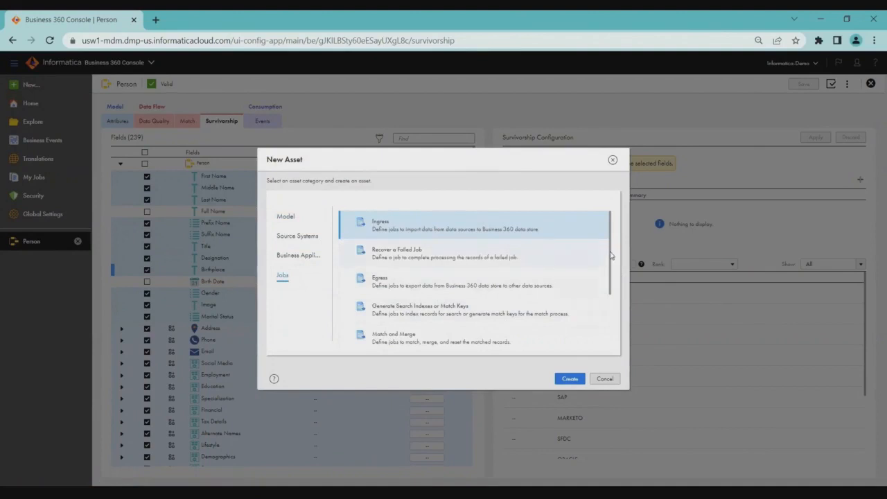
scroll(608, 270, "down", 2)
scroll(608, 274, "down", 2)
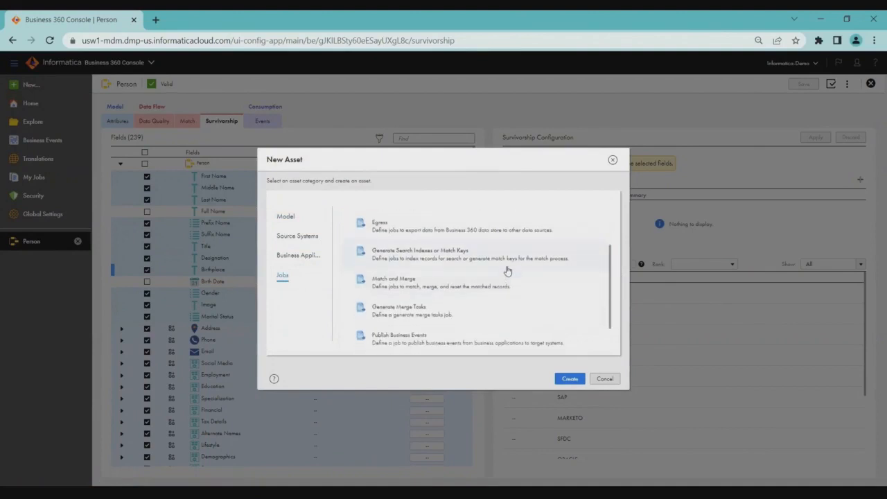
left_click(507, 270)
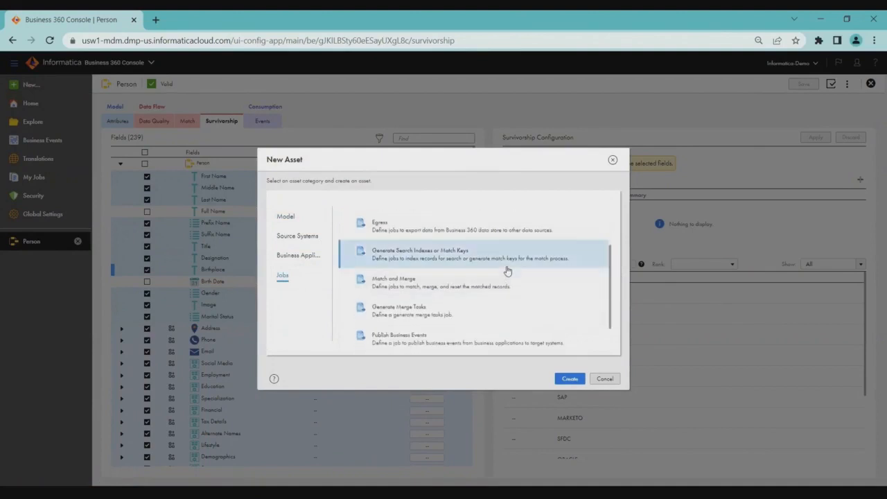
left_click(435, 280)
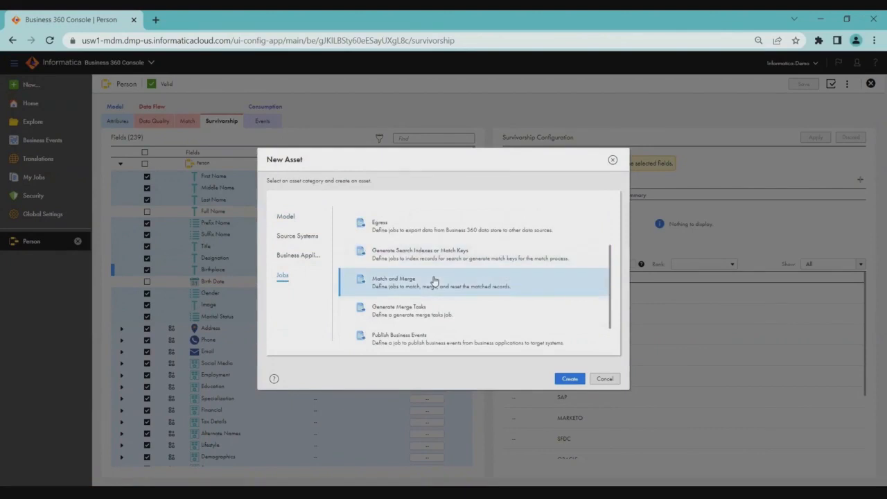
left_click(416, 309)
Review the model types available for a new asset, including Hierarchy and Relationship.
left_click(285, 219)
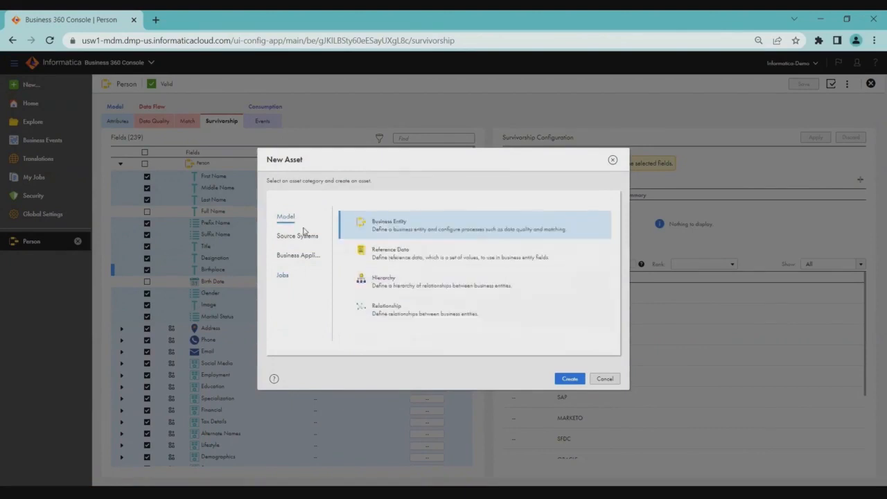
left_click(373, 281)
left_click(462, 313)
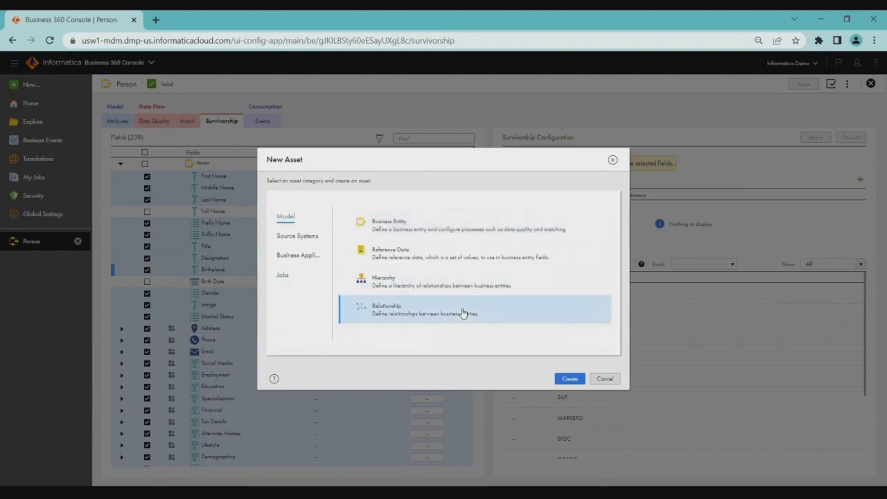
left_click(433, 278)
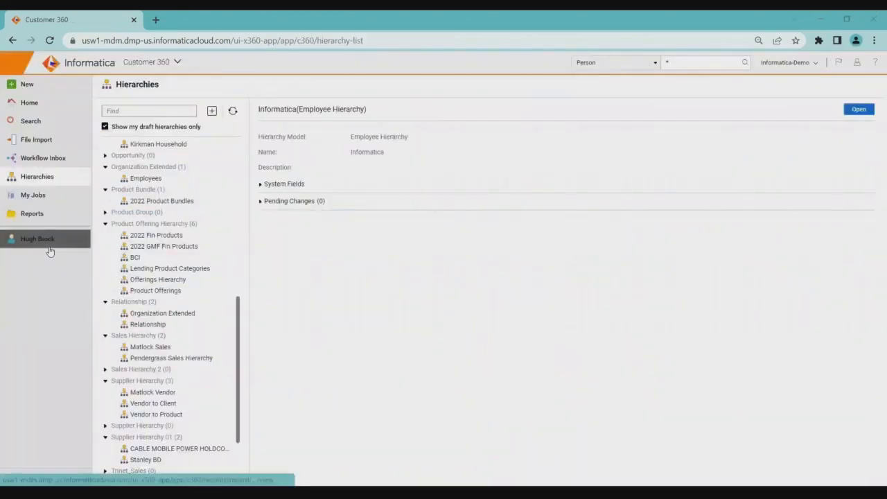
Switch to Customer 360, open the person record and review its source records, including the general information and address values.
left_click(49, 247)
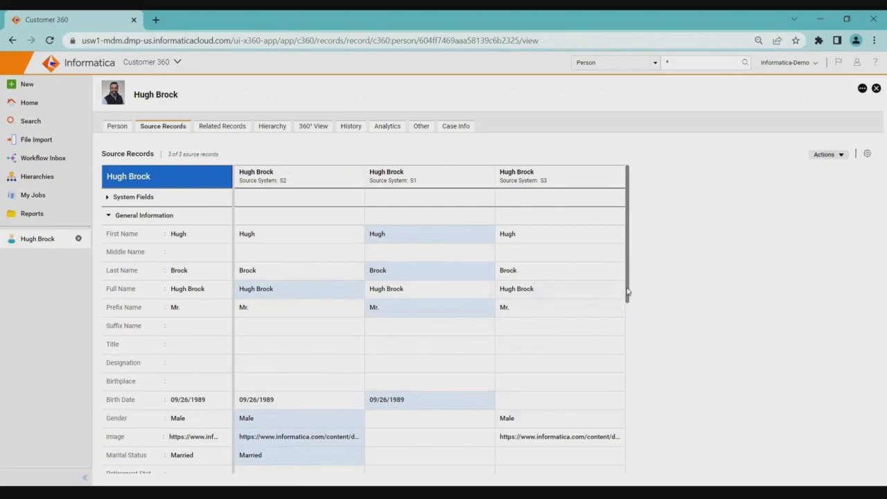
left_click_drag(627, 293, 638, 465)
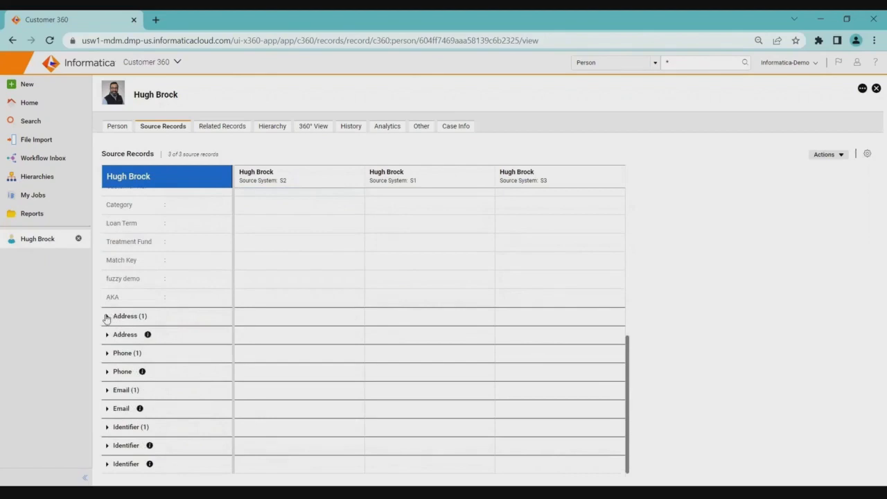
left_click(106, 317)
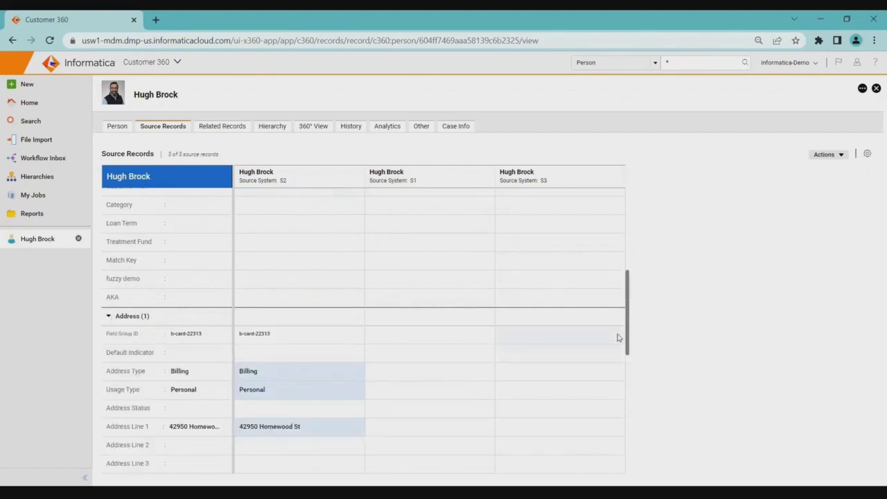
scroll(624, 319, "down", 5)
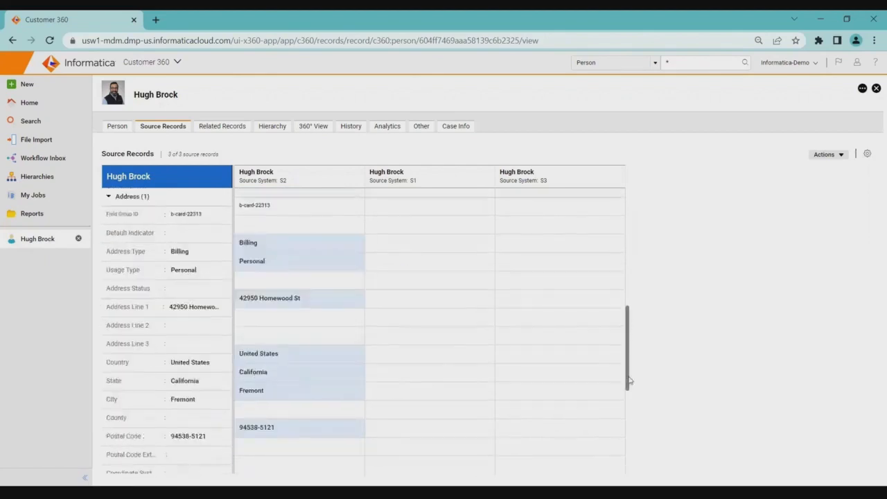
scroll(624, 324, "up", 10)
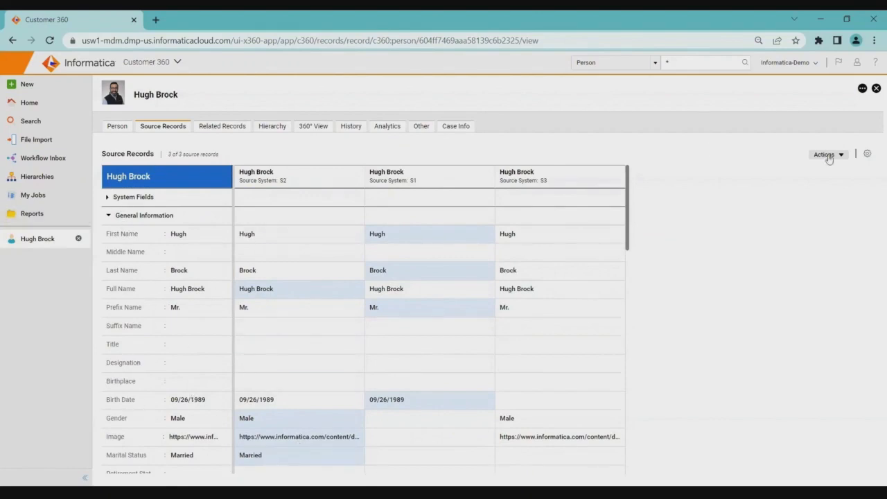
Try to override the surviving birth date with the value from source system S2, and cancel the override.
left_click(841, 156)
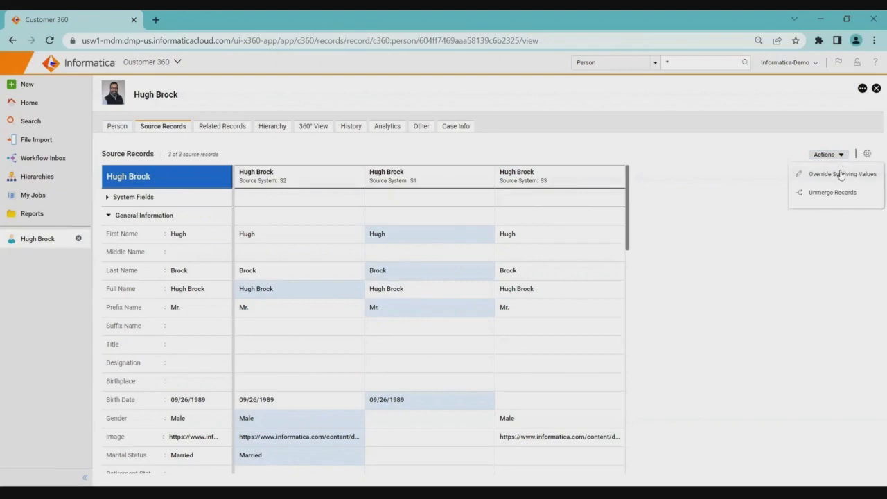
left_click(840, 174)
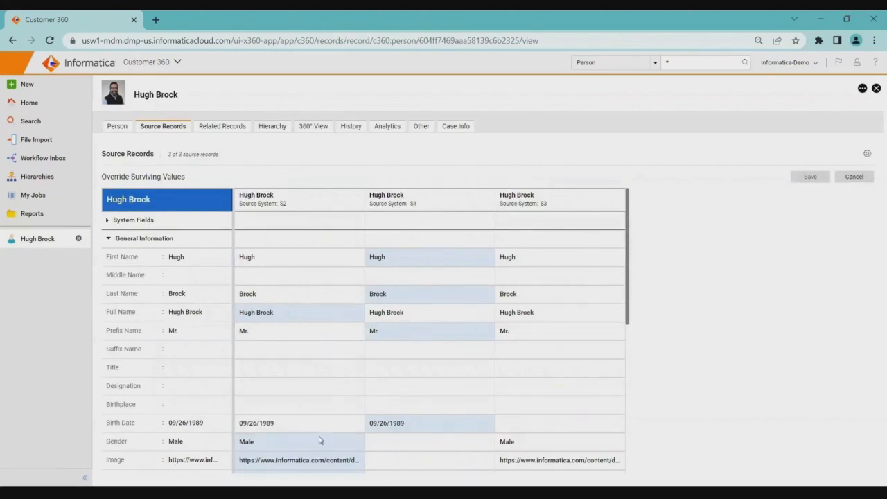
left_click(323, 428)
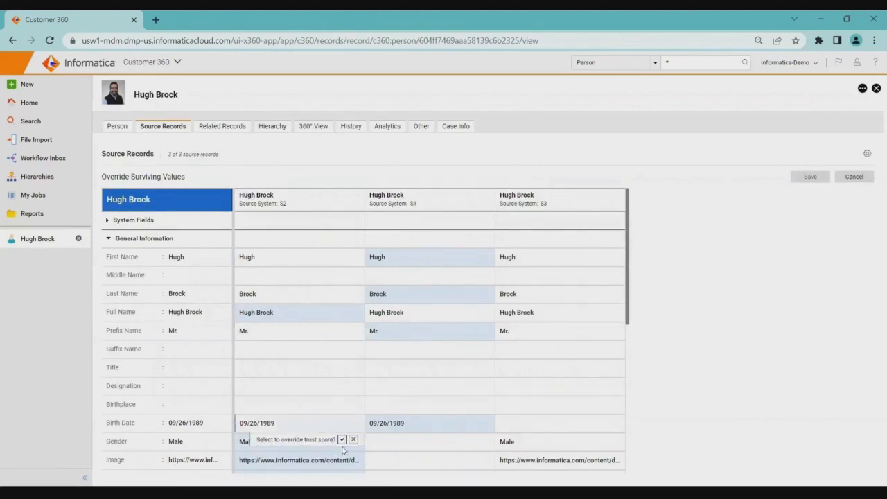
left_click(344, 440)
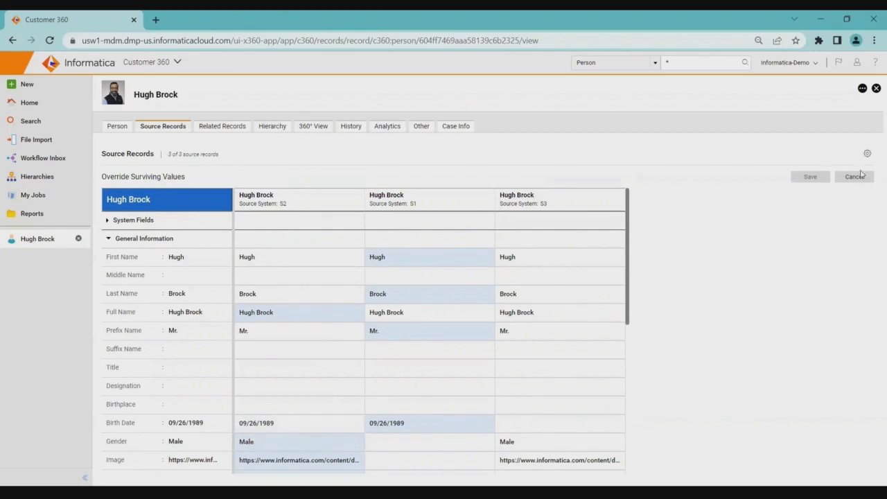
left_click(857, 177)
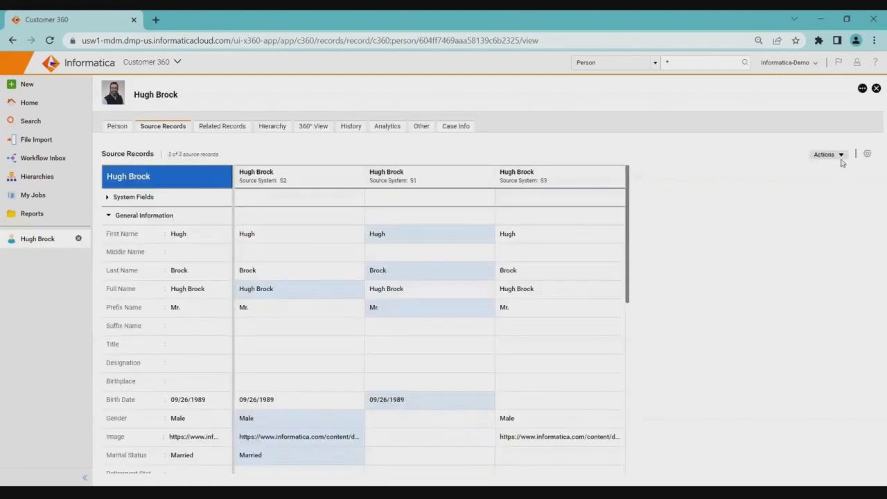
Review the actions available for the source records and show the trust scores of the surviving values.
left_click(840, 156)
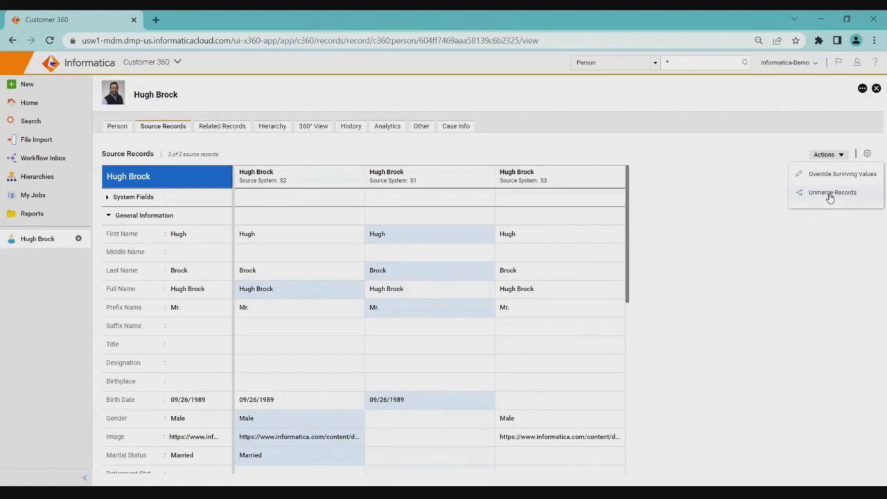
left_click(827, 214)
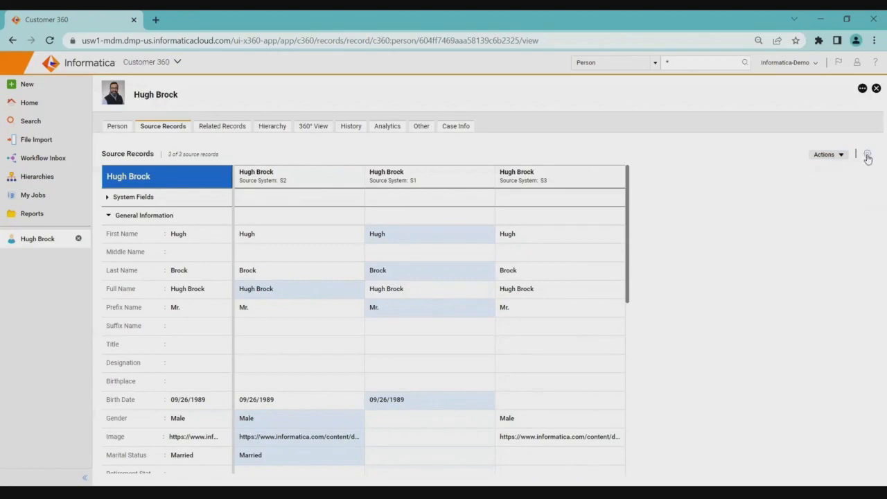
left_click(866, 155)
left_click(841, 177)
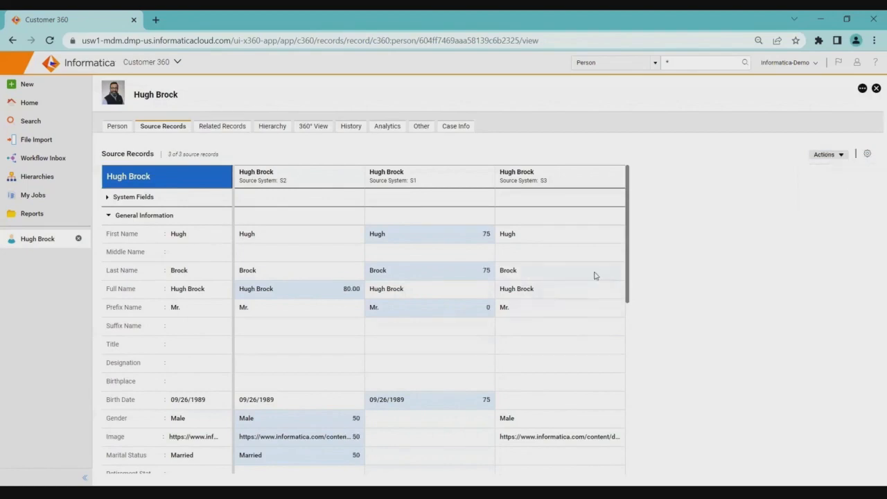
mouse_move(629, 277)
left_mouse_down()
mouse_move(634, 422)
mouse_move(631, 277)
left_mouse_up()
left_click(867, 153)
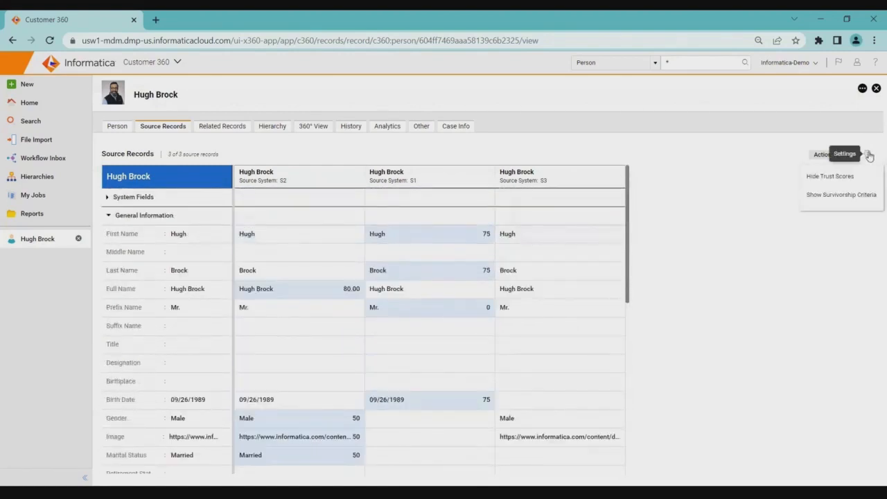
Start merging the person record with others and search by first name for records to add.
left_click(860, 90)
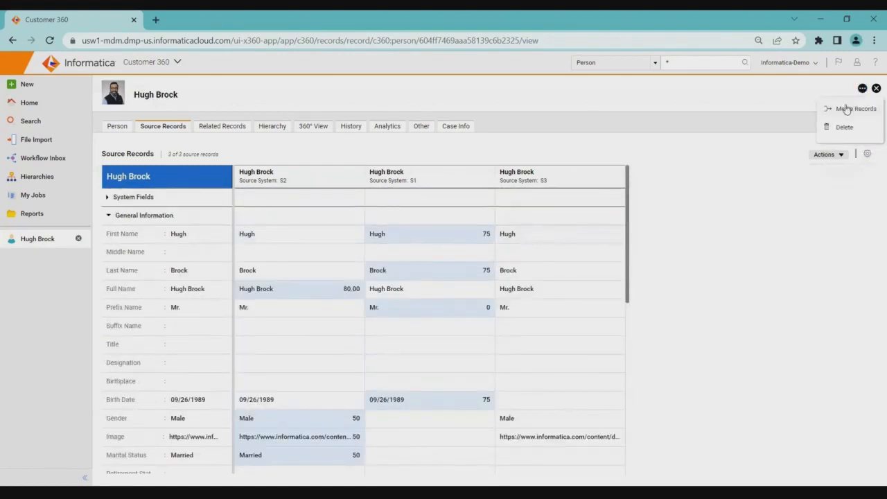
left_click(847, 109)
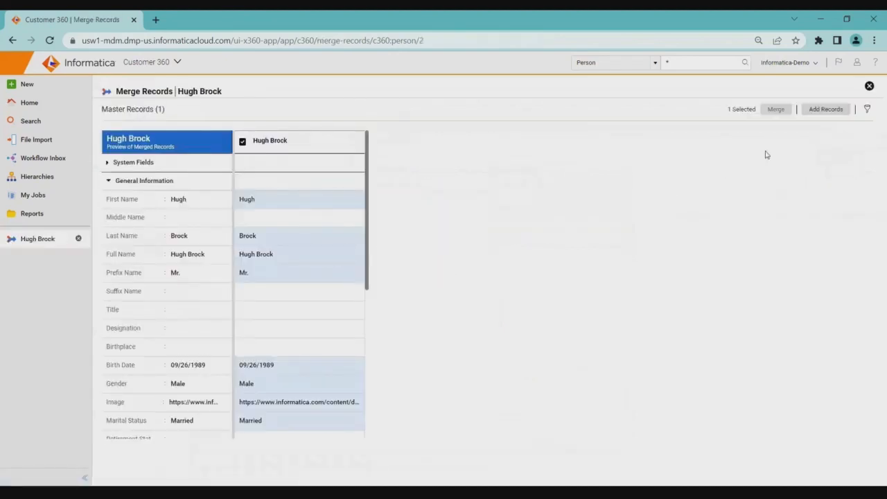
left_click(815, 116)
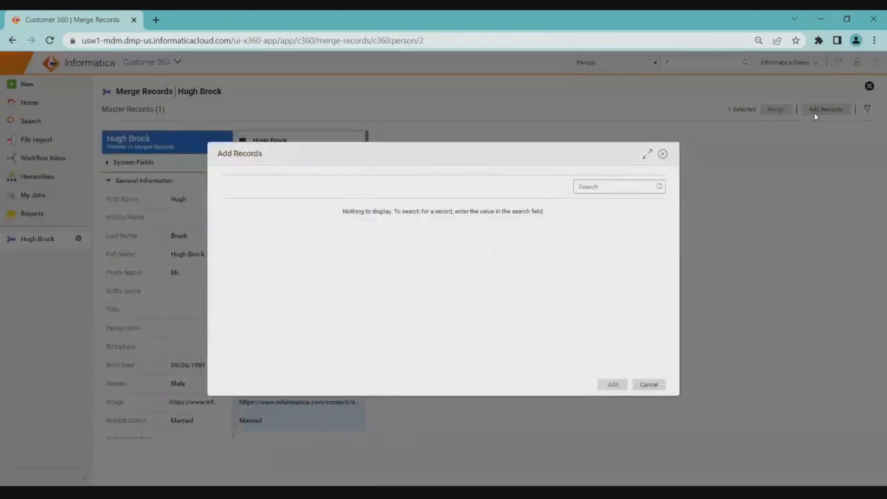
left_click(589, 190)
type("Hugh")
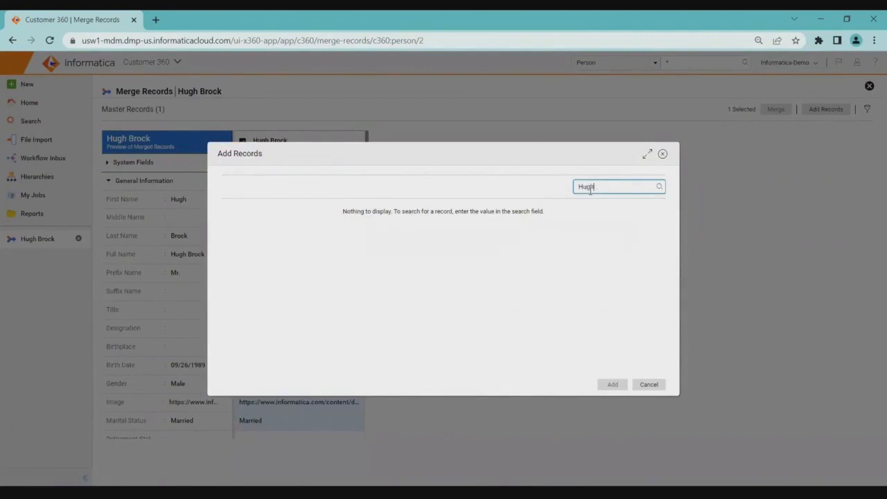
left_click(659, 186)
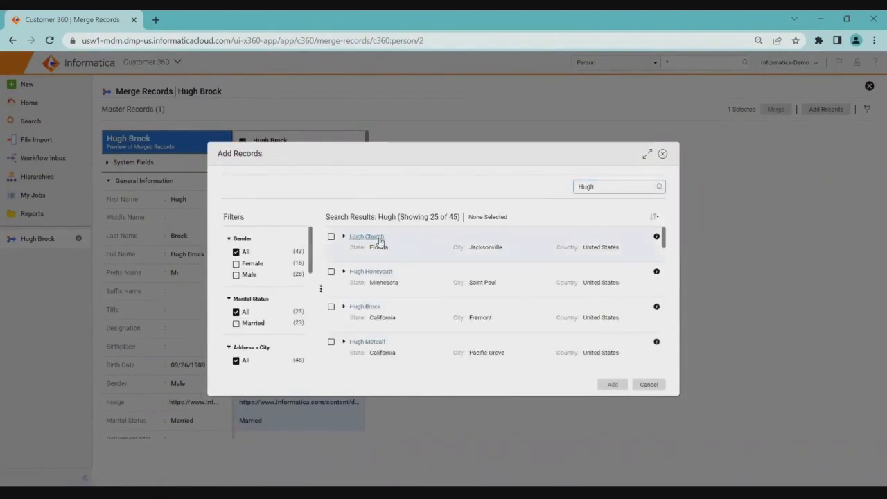
Add the matching person from Jacksonville, Florida to the merge, and view that person's source records.
left_click(380, 240)
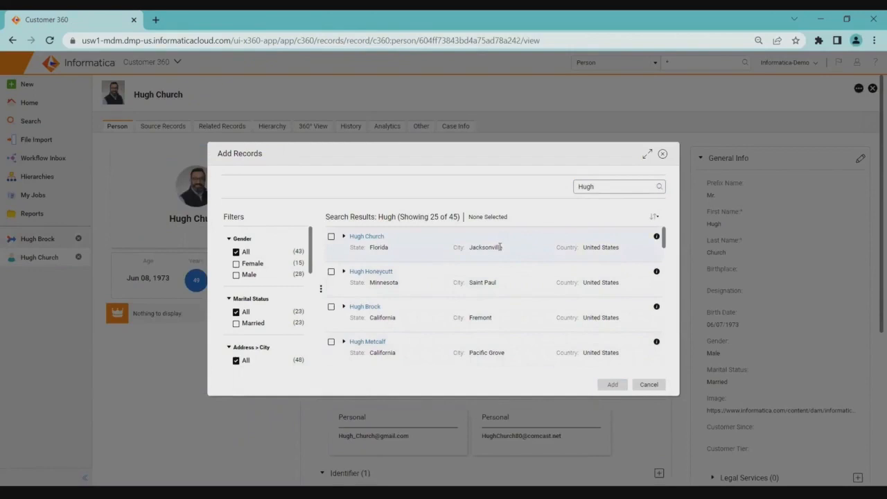
left_click(330, 236)
left_click(602, 386)
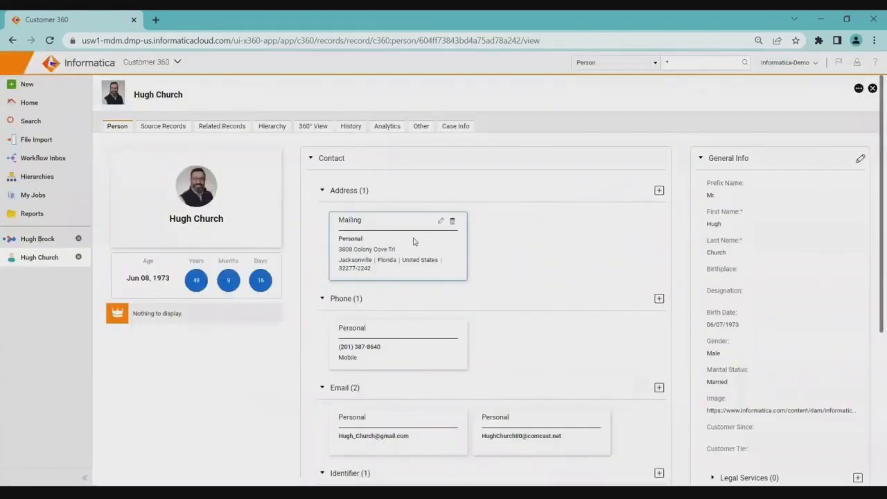
left_click(184, 127)
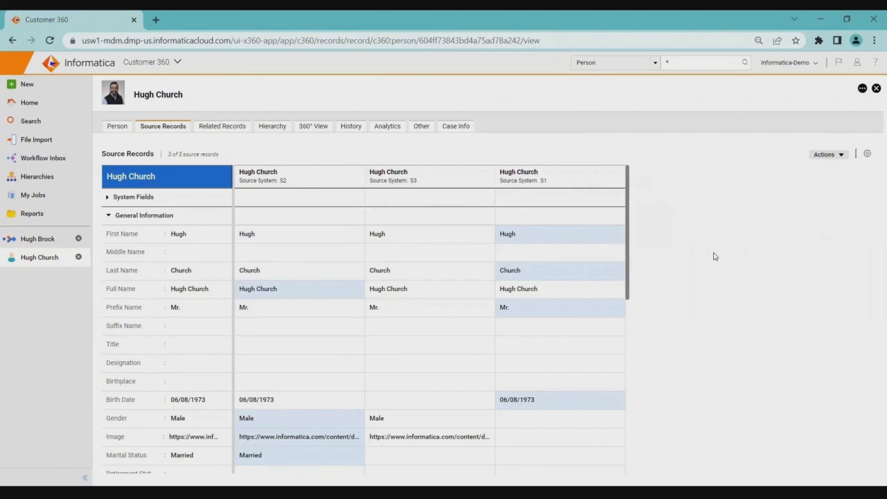
Find the Informatica hierarchy under Employee Hierarchy in the hierarchies list and open it.
left_click(38, 177)
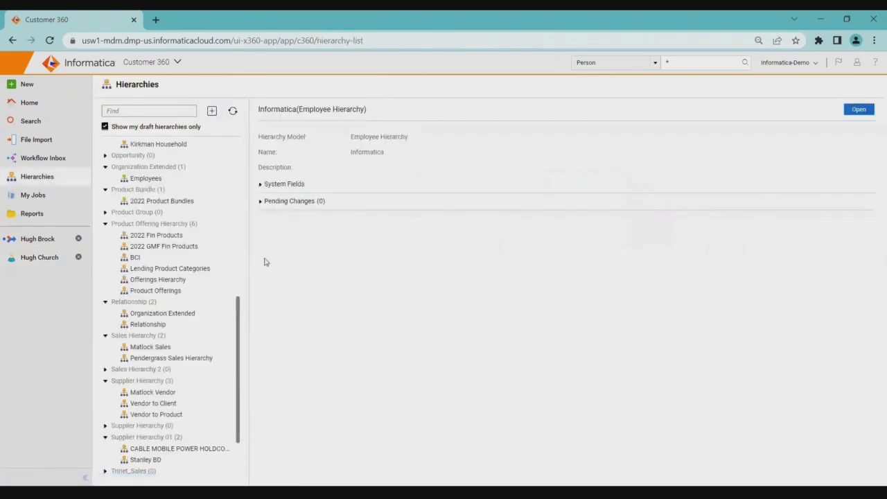
left_click_drag(237, 318, 247, 379)
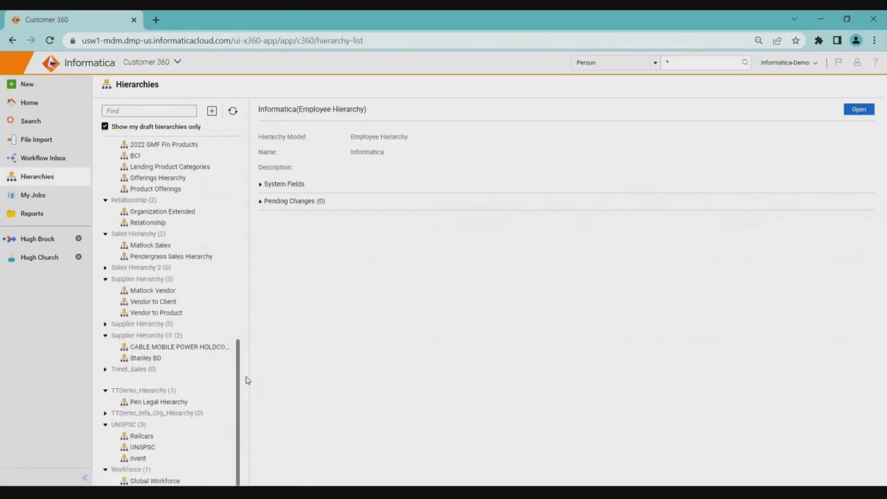
left_click_drag(240, 347, 239, 168)
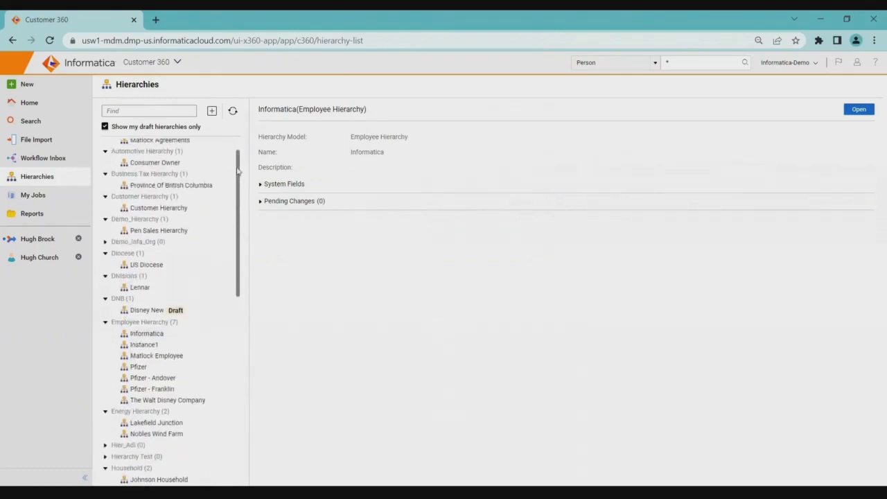
left_click(147, 328)
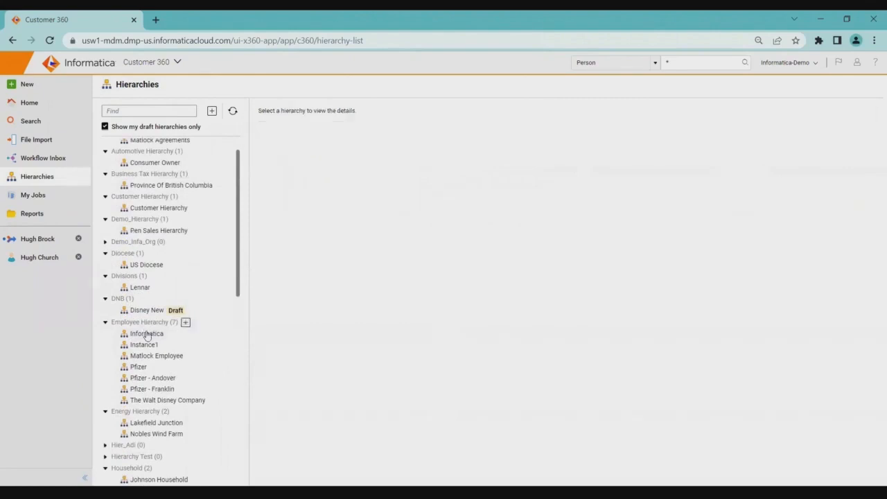
left_click(145, 335)
left_click(866, 110)
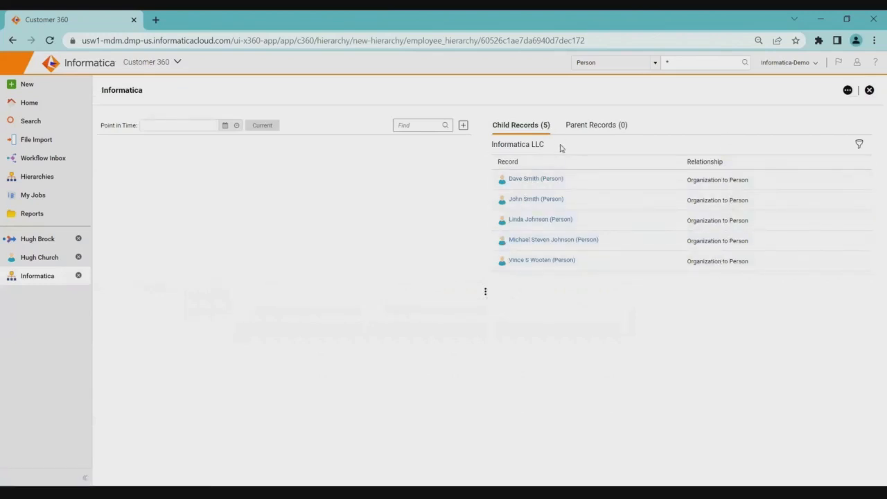
left_click(600, 185)
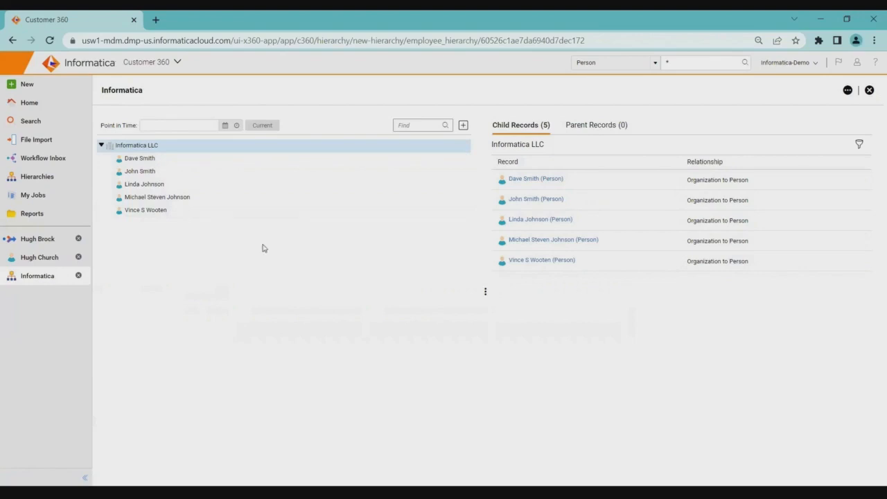
Check the point-in-time date selection for the Informatica hierarchy and close it without choosing a date.
mouse_move(269, 147)
left_click(227, 127)
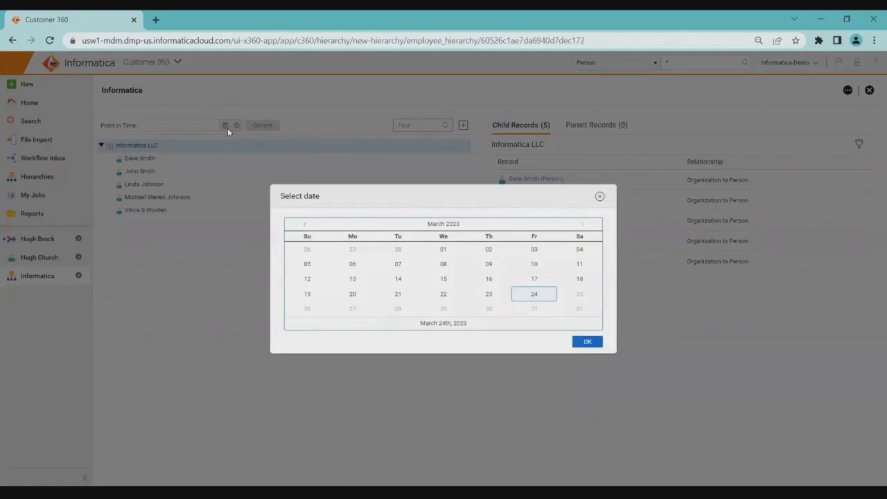
left_click(600, 196)
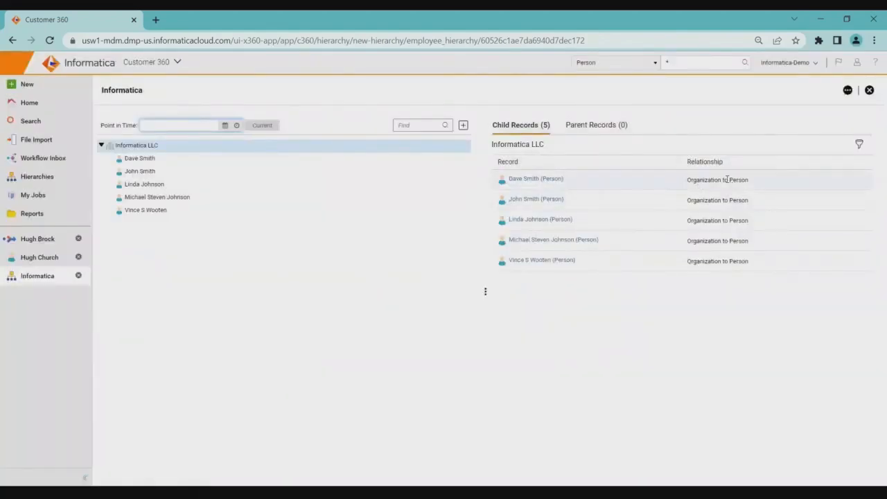
Review the child and parent records of the third person under Informatica LLC, and open the parent organization's hierarchy view.
left_click(154, 188)
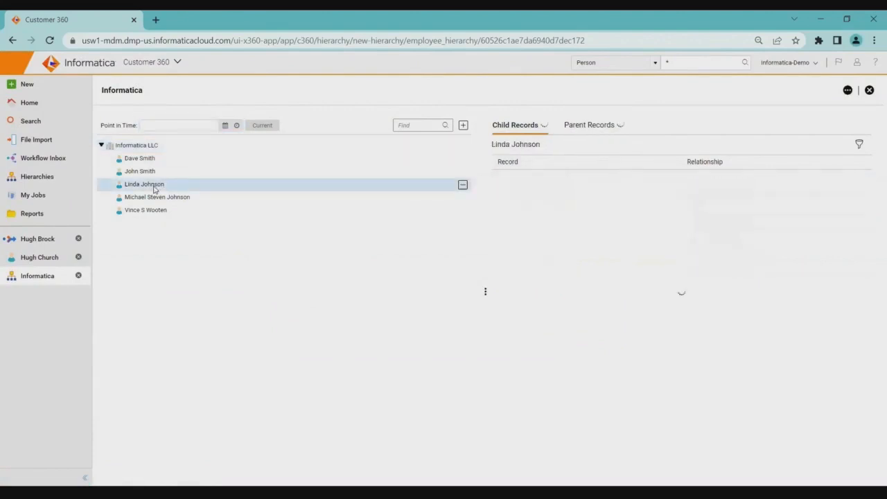
left_click(142, 148)
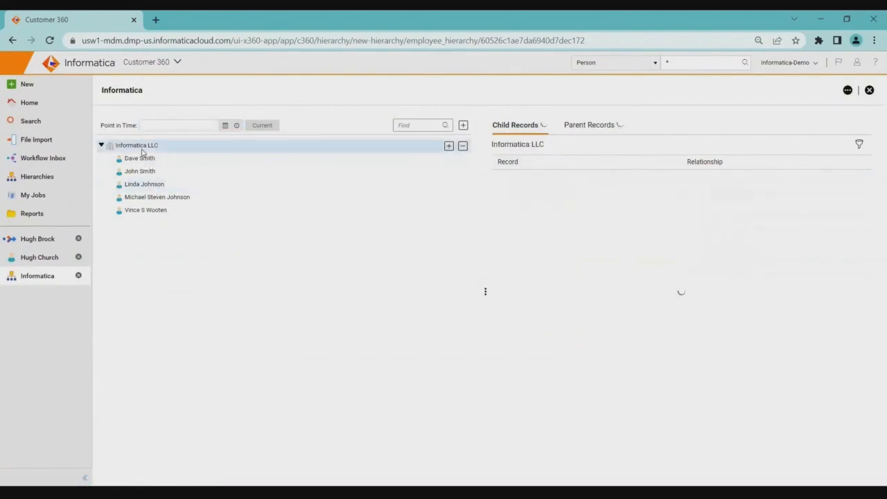
left_click(149, 185)
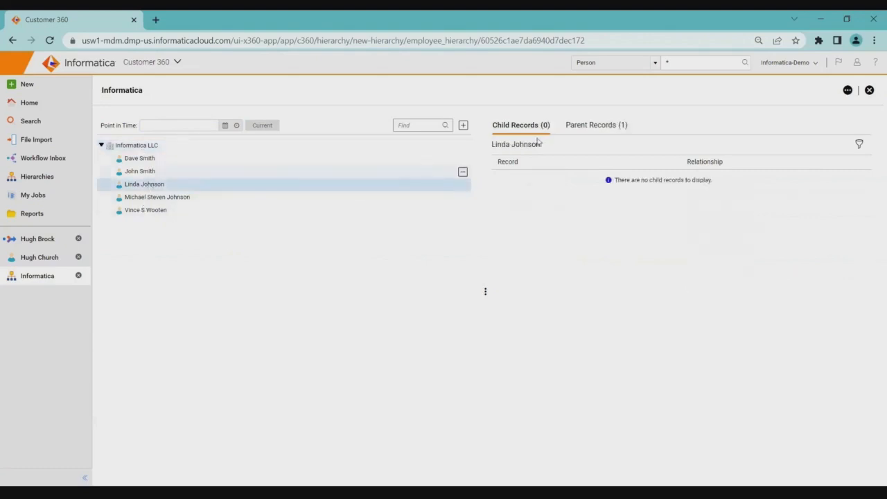
left_click(597, 127)
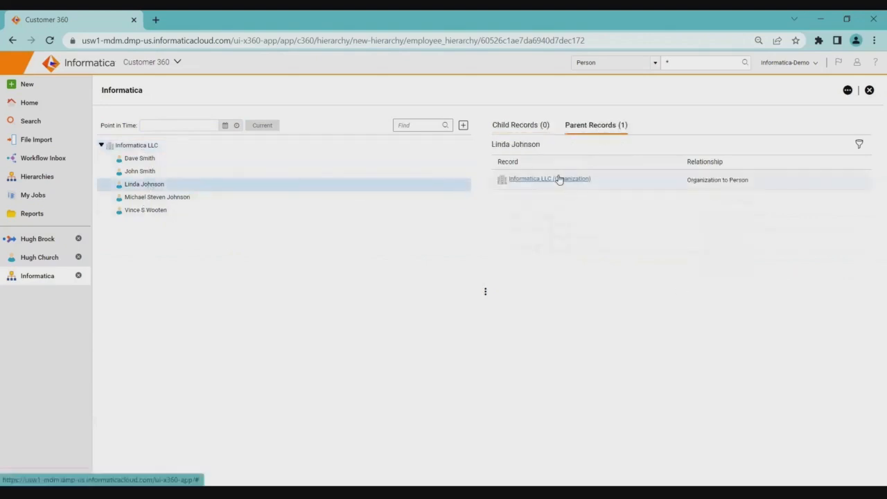
left_click(559, 179)
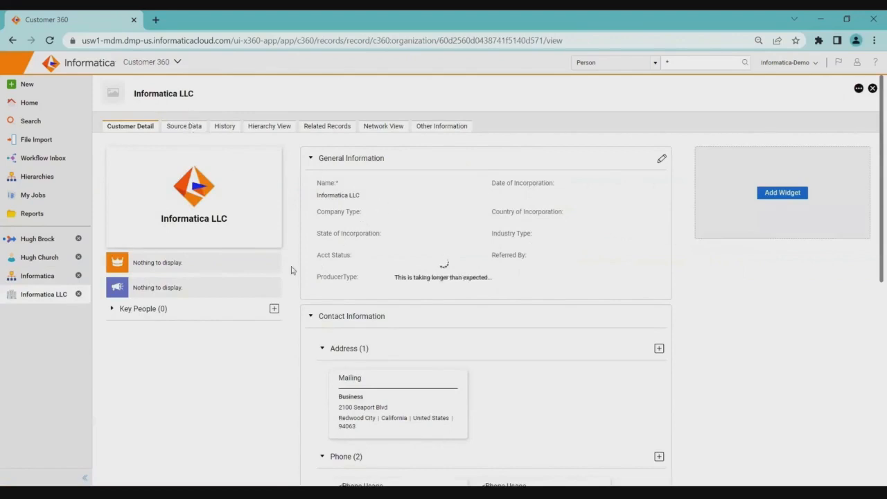
left_click(263, 128)
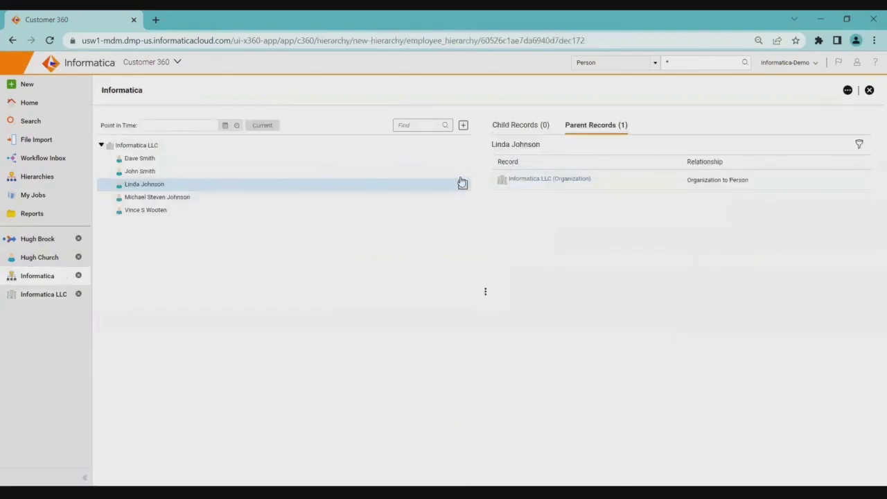
Review the search for adding first level nodes to the Informatica hierarchy, and the record type and relationship type filters for parent records.
left_click(464, 126)
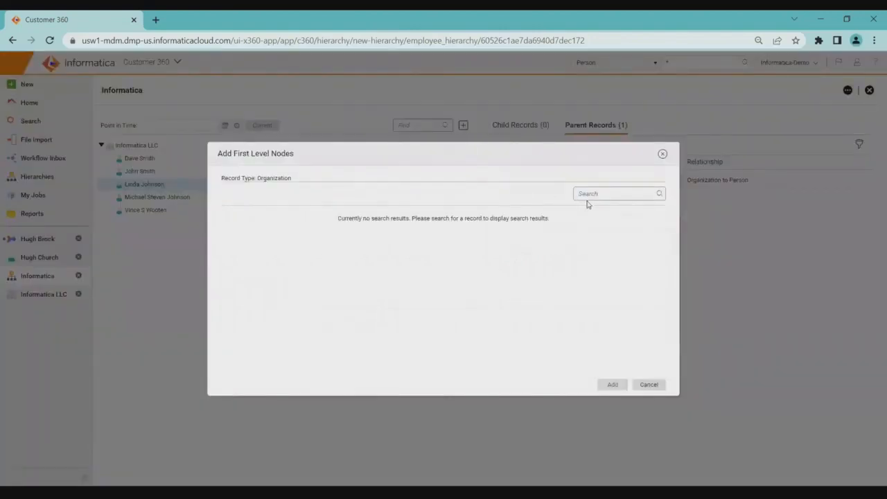
left_click(662, 154)
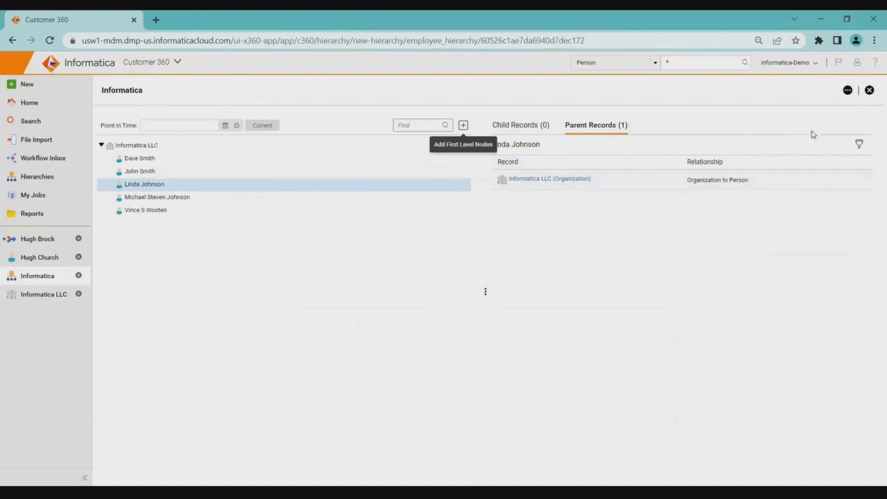
left_click(861, 144)
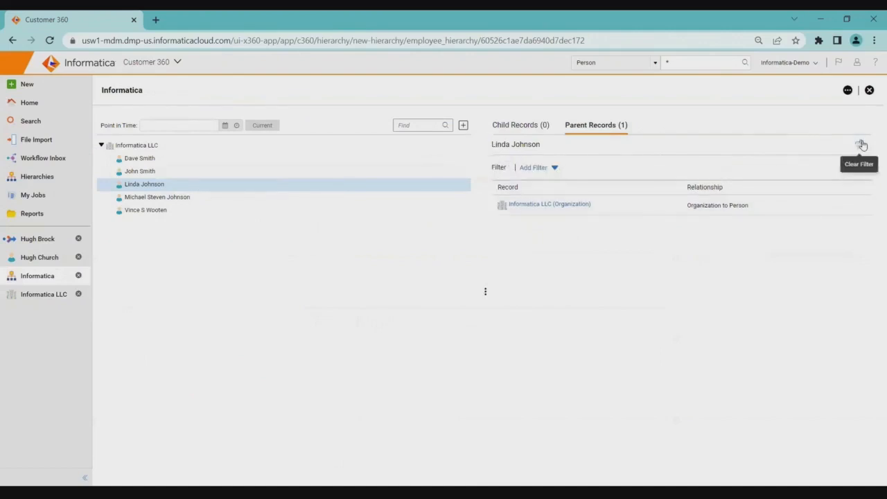
left_click(545, 167)
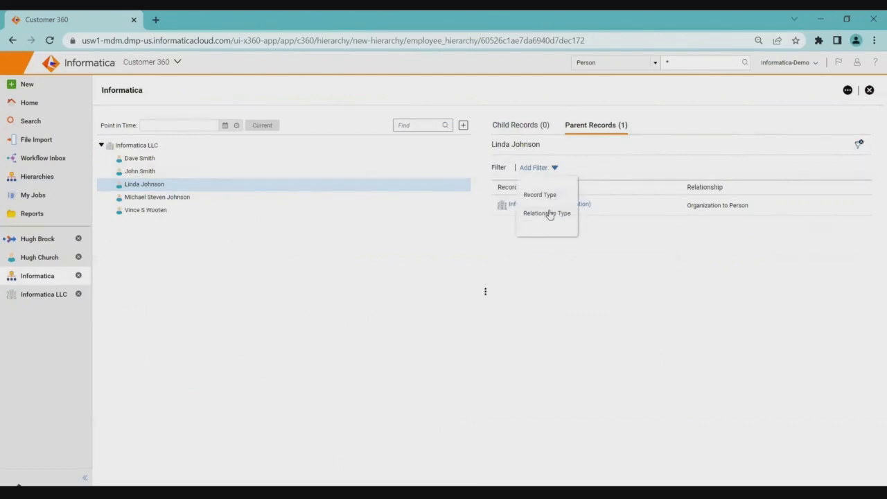
left_click(452, 279)
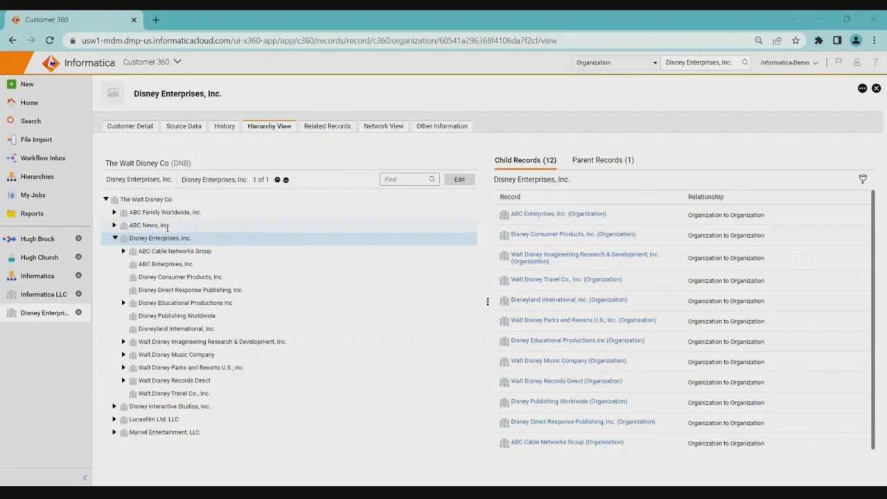
Expand ABC Family Worldwide and Lucasfilm Ltd. in The Walt Disney Co hierarchy and view the related records of Industrial Light & Magic (vancouver) LLC.
left_click(114, 212)
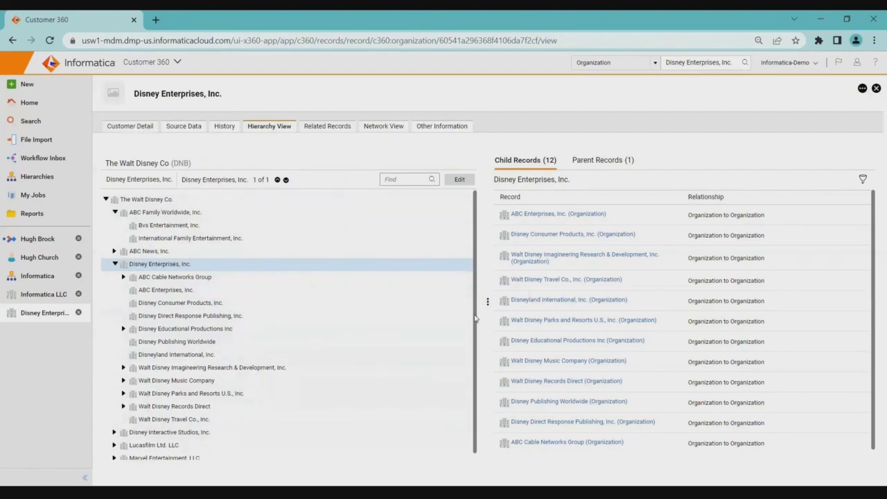
scroll(476, 394, "down", 1)
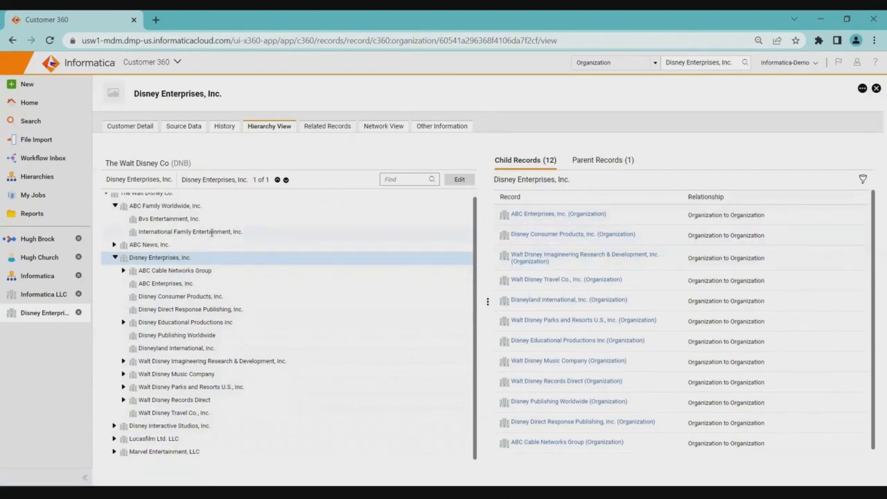
left_click(114, 439)
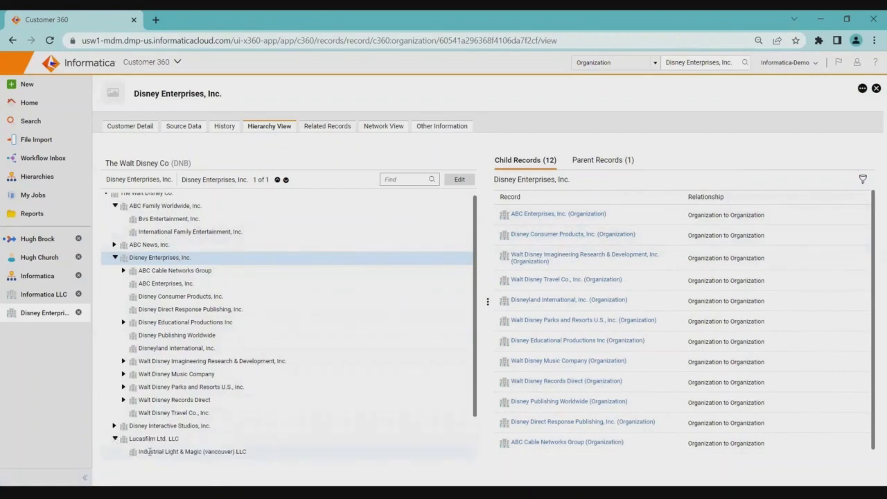
left_click(155, 452)
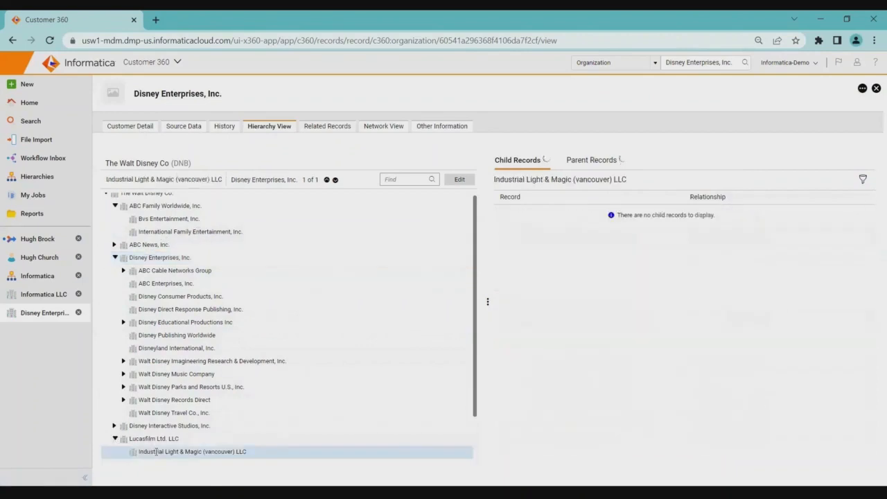
Review the parent records of Industrial Light & Magic (vancouver) LLC and of The Walt Disney Co. in the hierarchy.
left_click(600, 162)
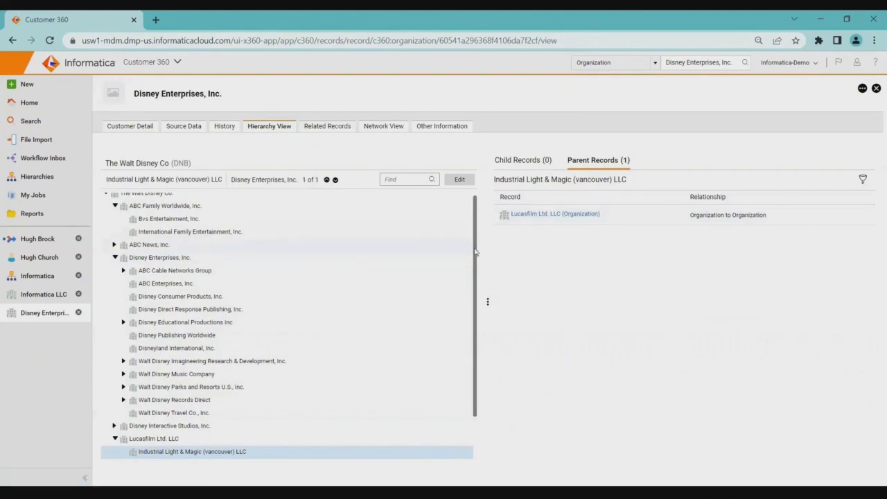
scroll(477, 256, "up", 1)
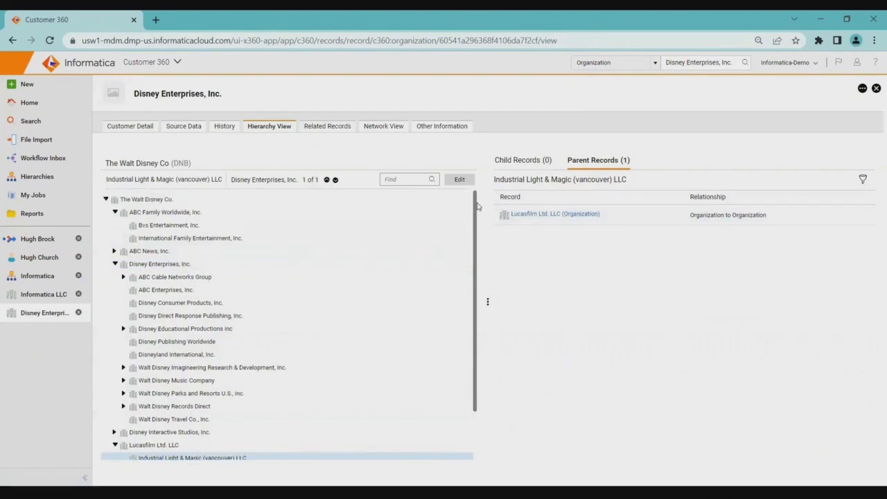
left_click(180, 200)
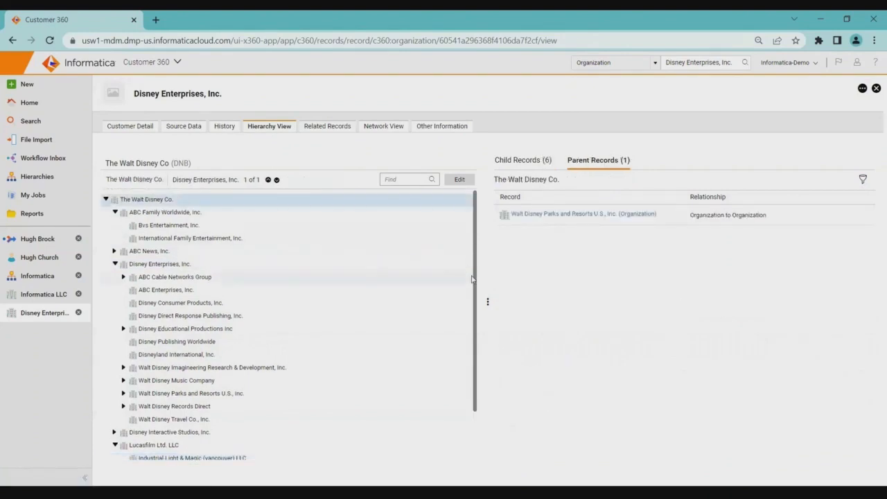
Open Marvel Entertainment, LLC from the child records of The Walt Disney Co., and return to the Disney Enterprises, Inc. record.
left_click(540, 164)
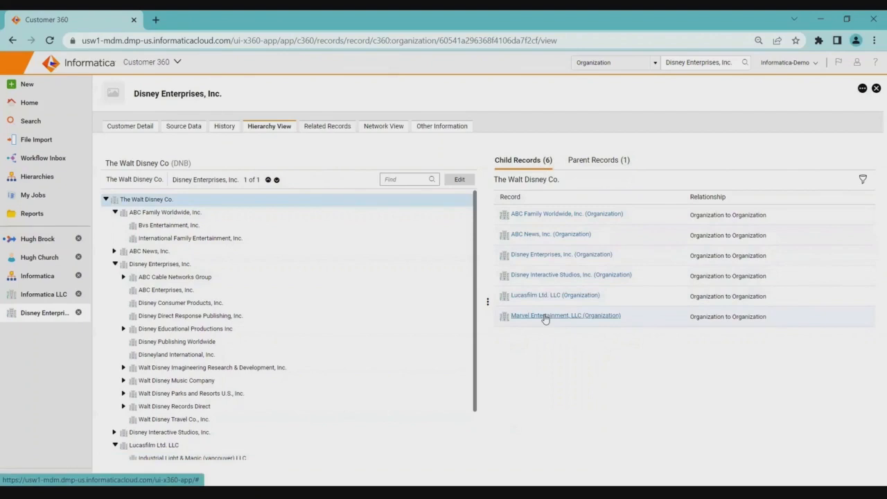
left_click(544, 316)
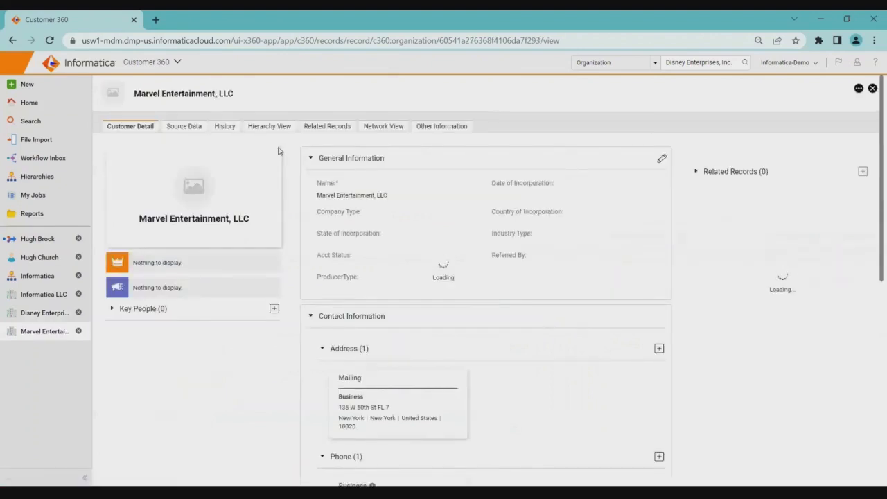
left_click(43, 319)
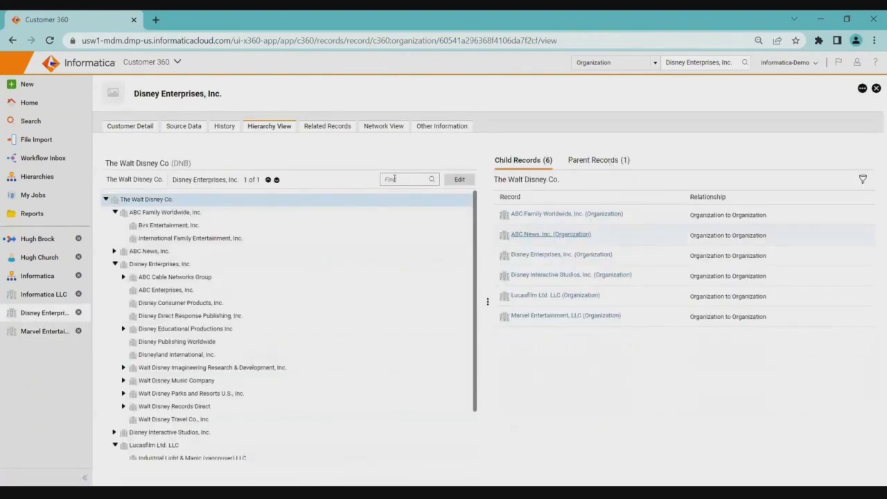
Show the remaining related organizations in the Disney Enterprises, Inc. relationship graph and expand the hidden relationships of Walt Disney Music Company.
left_click(382, 128)
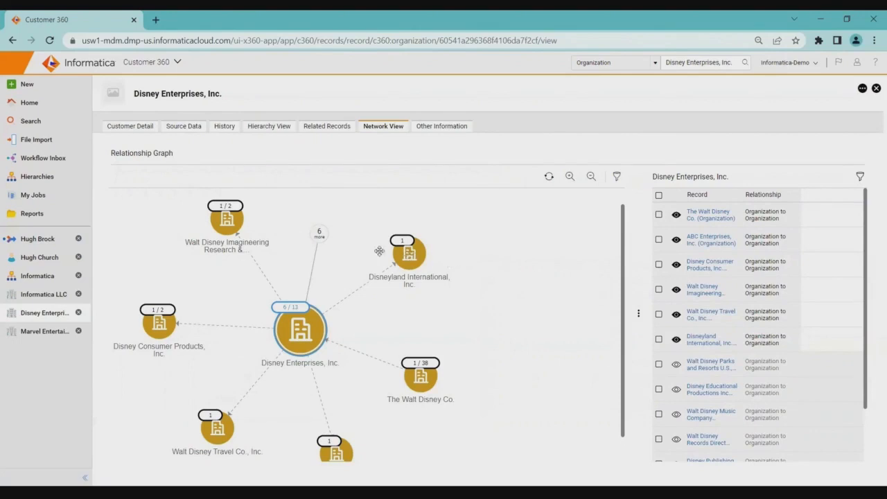
left_click(320, 233)
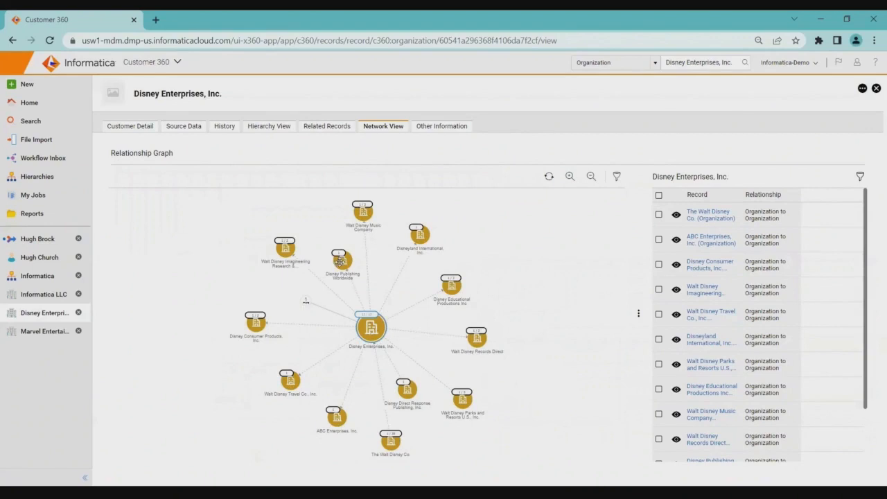
left_click(362, 211)
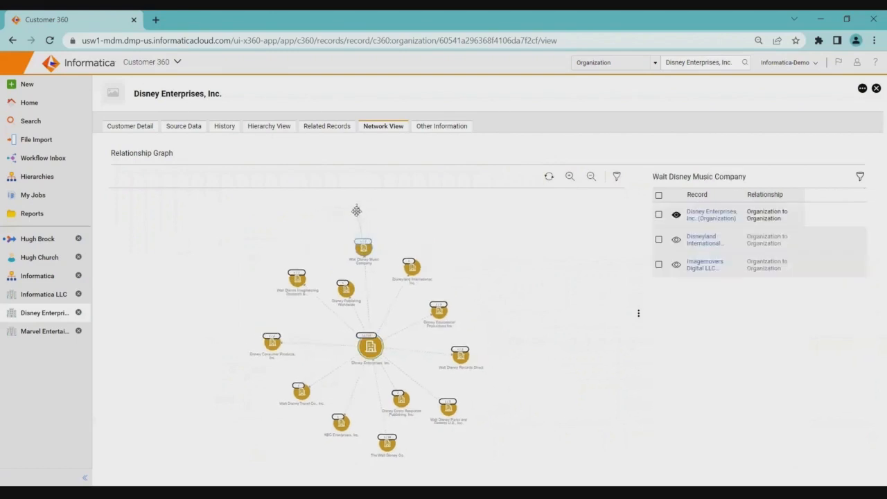
left_click(356, 208)
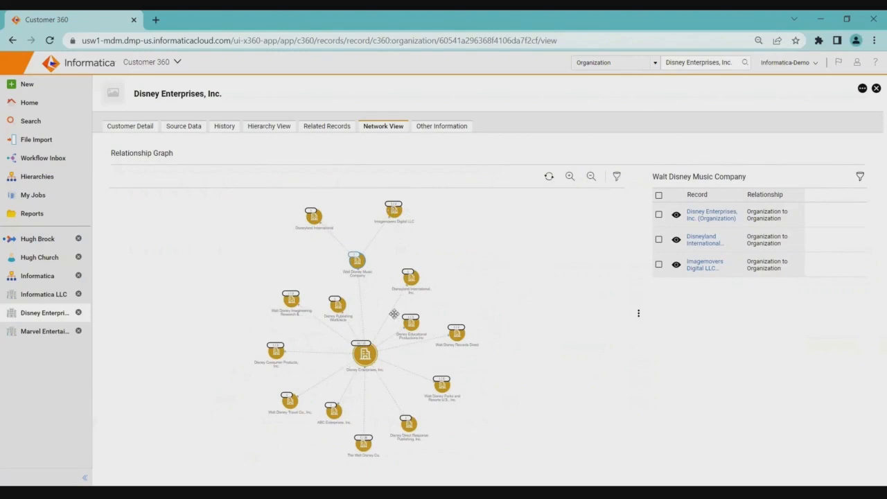
Trace the graph from Disney Enterprises, Inc. through Walt Disney Music Company, expand Imagemovers Digital LLC's hidden relationship, and view Disneyland International, Inc.'s relationships.
left_click(366, 356)
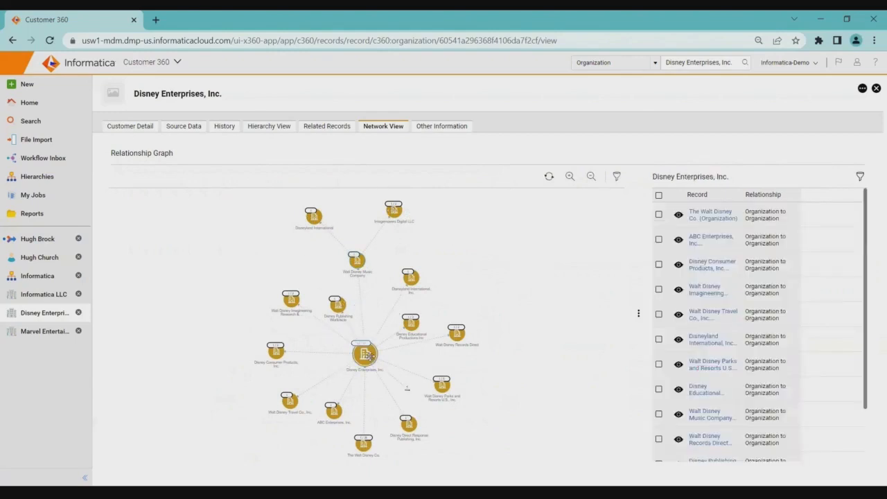
left_click(357, 260)
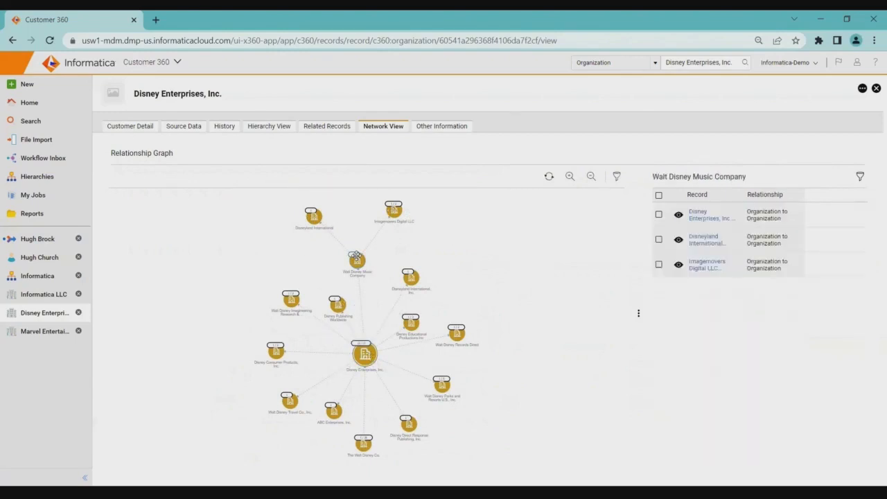
left_click(393, 212)
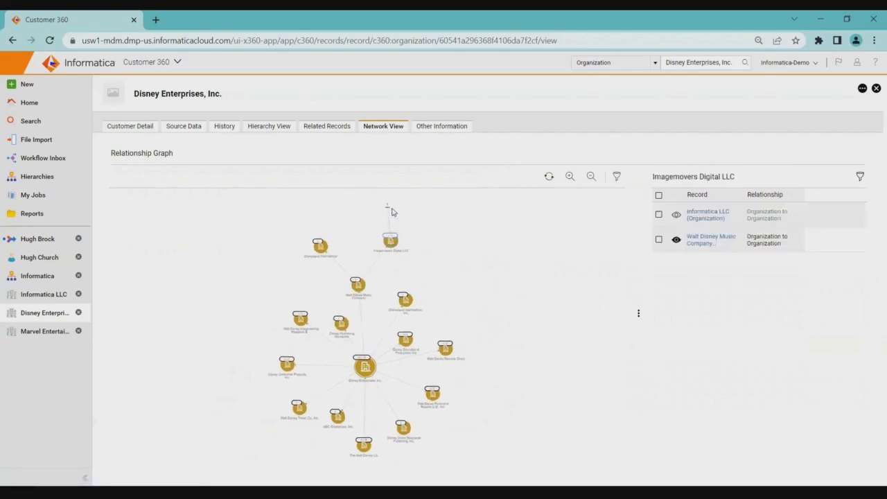
left_click(386, 207)
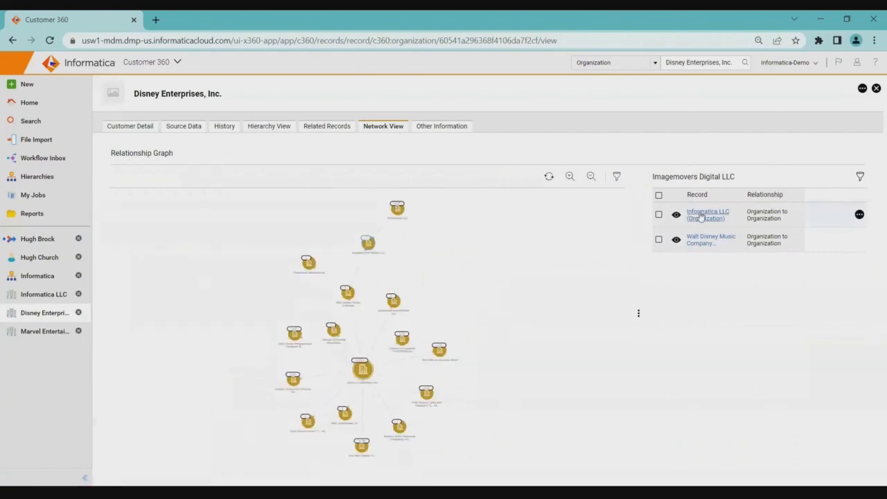
left_click(393, 301)
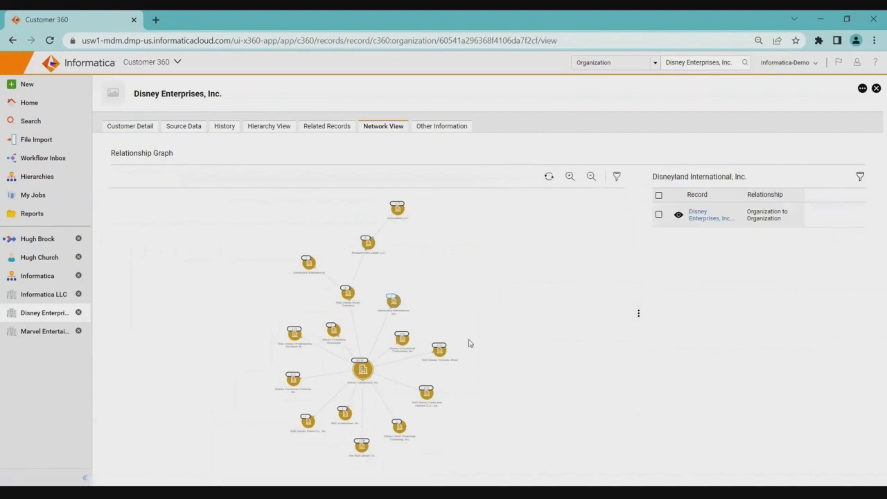